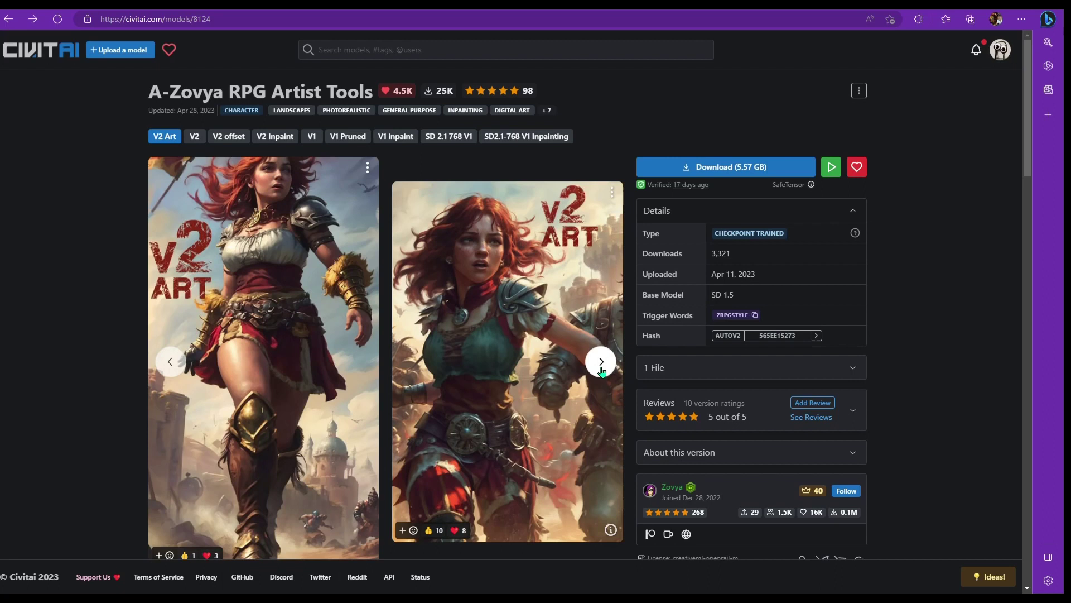
Page through the A-Zovya RPG Artist Tools example images, then download the 5.57 GB V2 Art model
{"action": "left_click", "coordinate": [601, 368]}
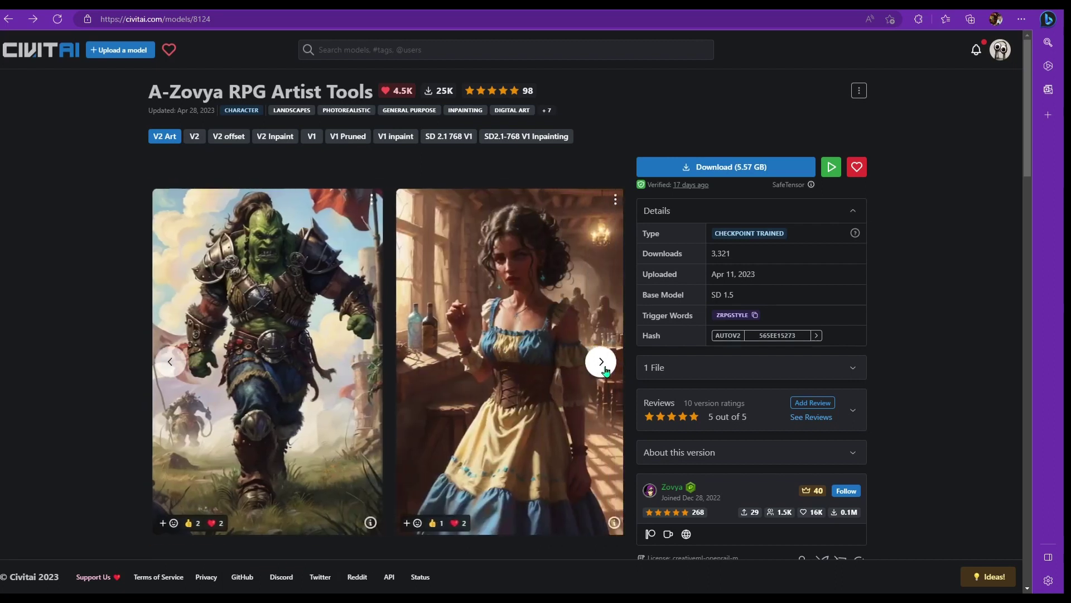
{"action": "left_click", "coordinate": [602, 369]}
{"action": "left_click", "coordinate": [602, 361]}
{"action": "left_click", "coordinate": [601, 362]}
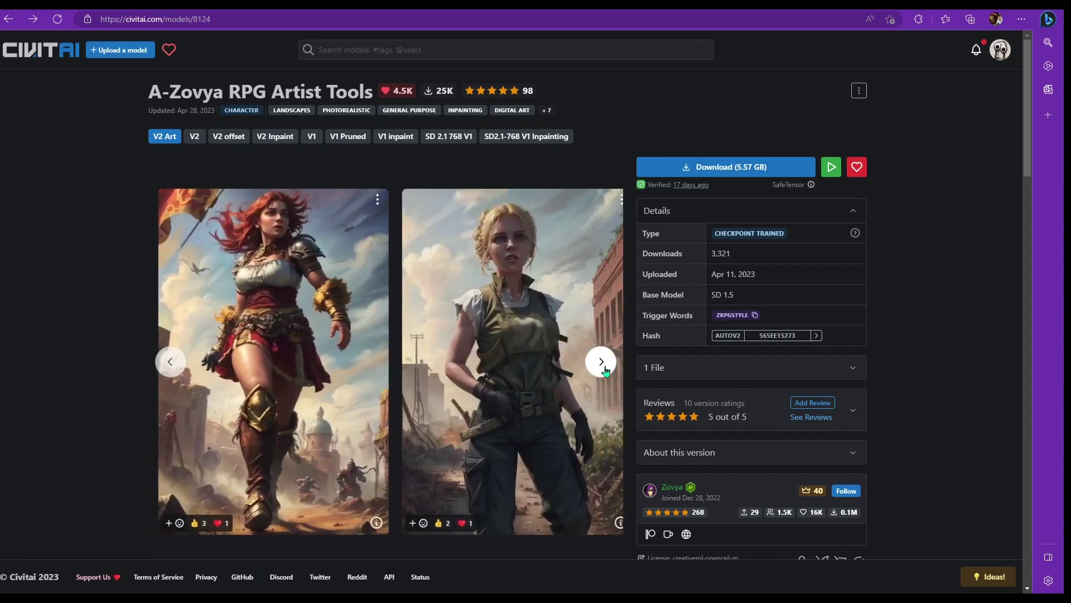
{"action": "left_click", "coordinate": [601, 362]}
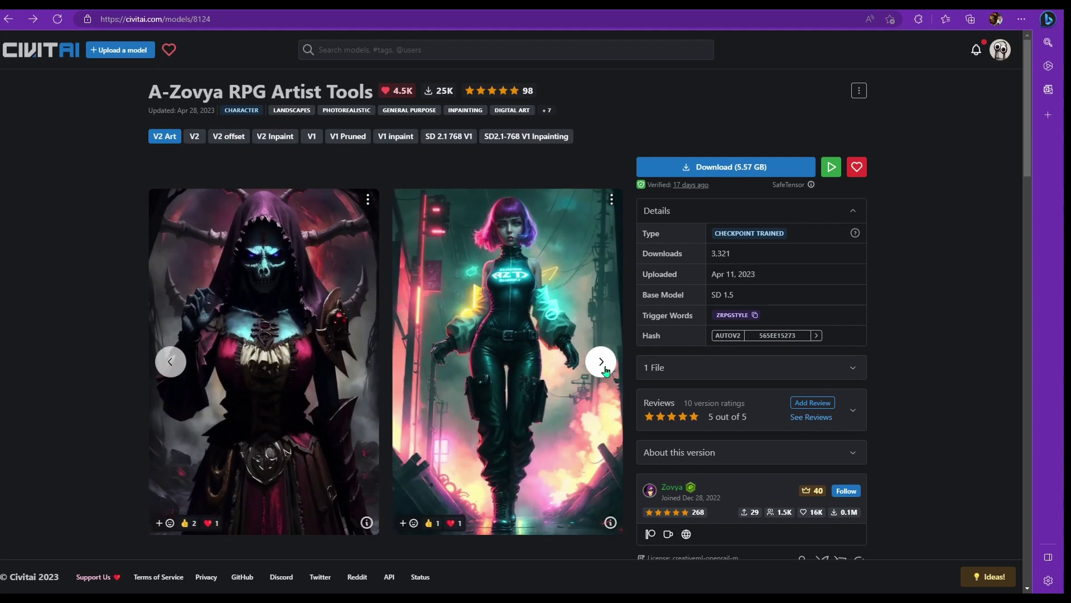
{"action": "left_click", "coordinate": [601, 362]}
{"action": "left_click", "coordinate": [601, 361]}
{"action": "left_click", "coordinate": [602, 362]}
{"action": "left_click", "coordinate": [782, 175]}
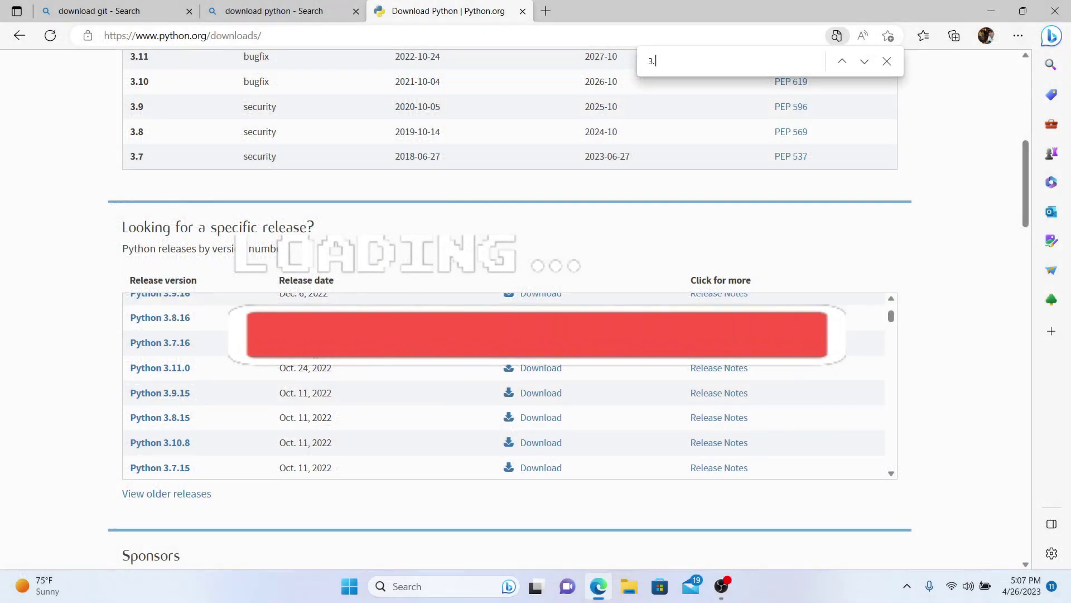
Find 3.10.6 on the Python downloads page and open the Python 3.10.6 release page
{"action": "type", "text": "10.6"}
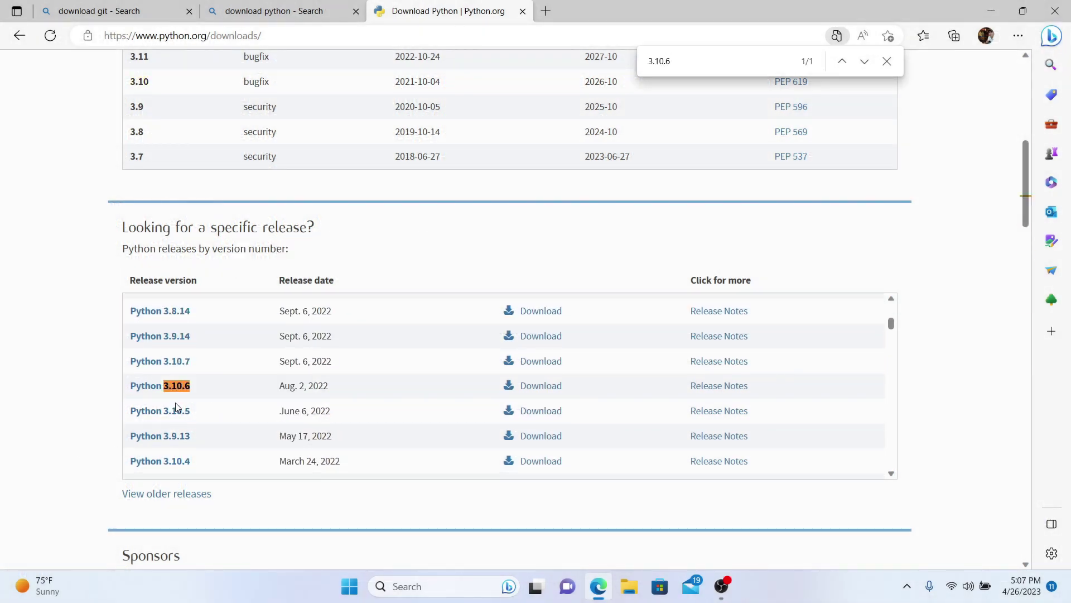
{"action": "left_click", "coordinate": [170, 387]}
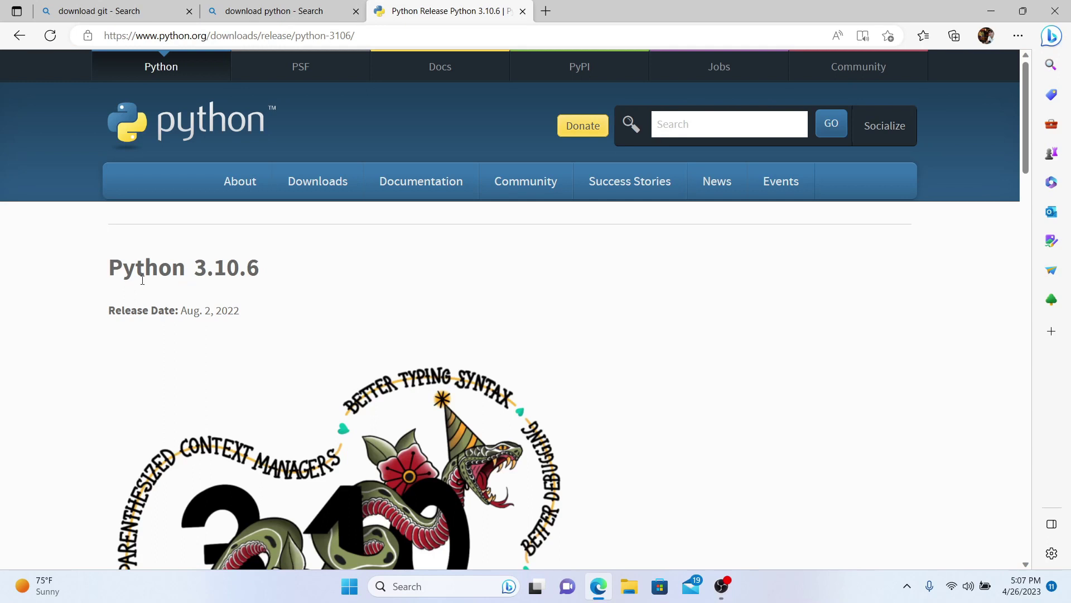
{"action": "left_click_drag", "start_coordinate": [142, 280], "coordinate": [359, 318]}
{"action": "left_click", "coordinate": [360, 328]}
{"action": "left_click_drag", "start_coordinate": [130, 253], "coordinate": [277, 287]}
Download the Windows installer (64-bit) from the Files list and run python-3.10.6-amd64.exe
{"action": "scroll", "coordinate": [279, 301], "scroll_direction": "down", "scroll_amount": 8}
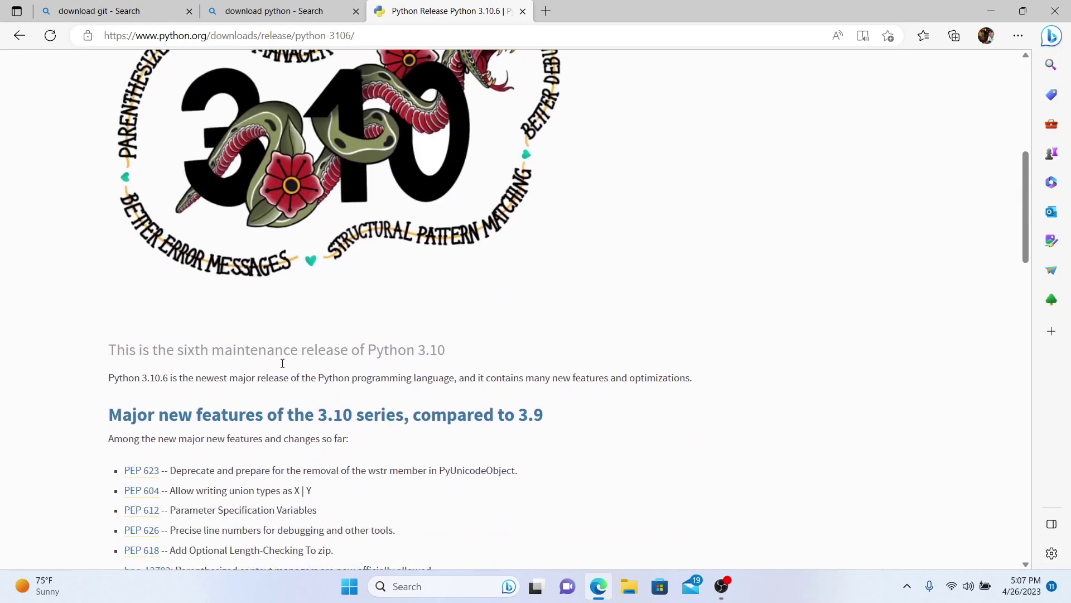
{"action": "scroll", "coordinate": [283, 363], "scroll_direction": "down", "scroll_amount": 20}
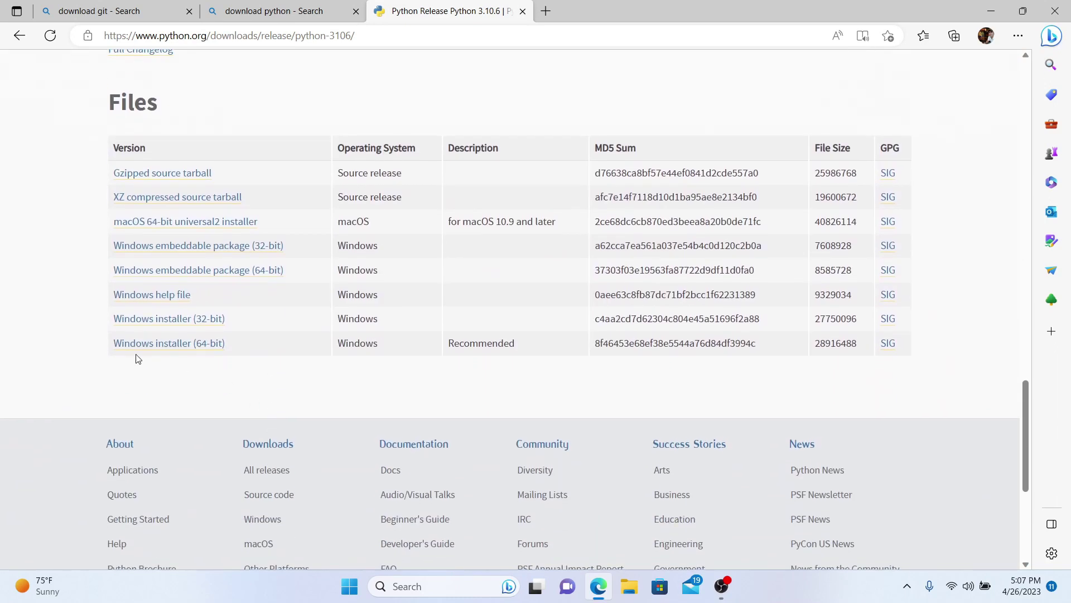
{"action": "left_click", "coordinate": [203, 349]}
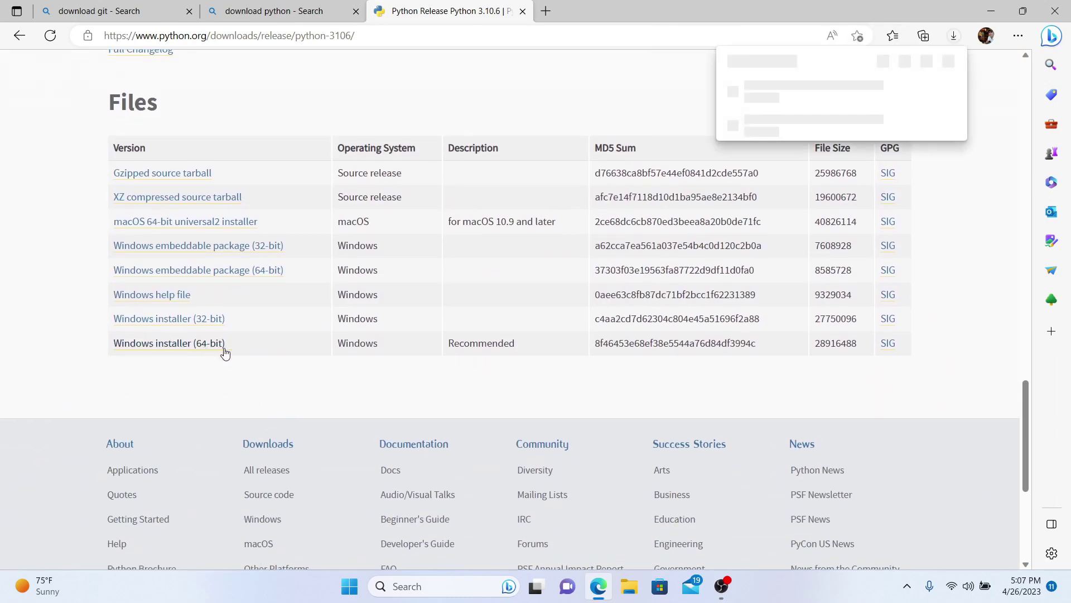
{"action": "left_click", "coordinate": [753, 98]}
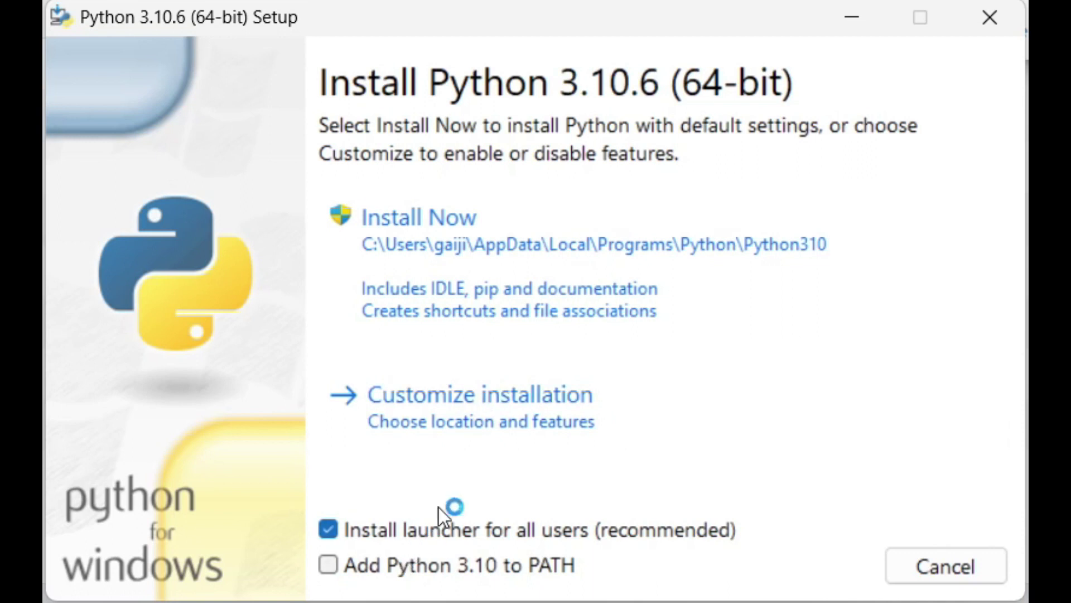
Tick 'Add Python 3.10 to PATH' and start the Install Now default installation
{"action": "left_click", "coordinate": [327, 566]}
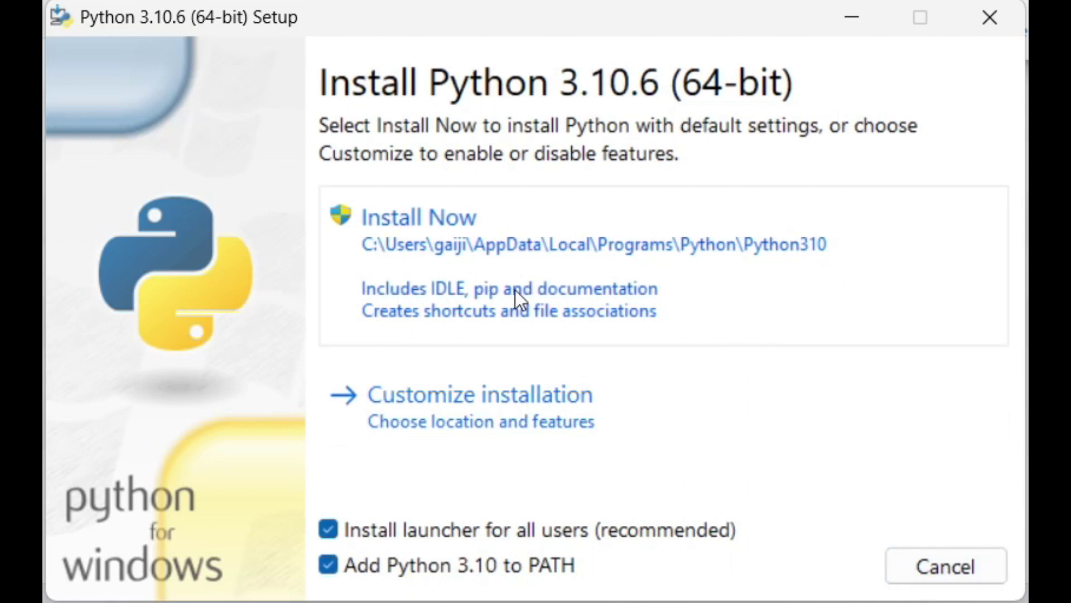
{"action": "left_click", "coordinate": [539, 273]}
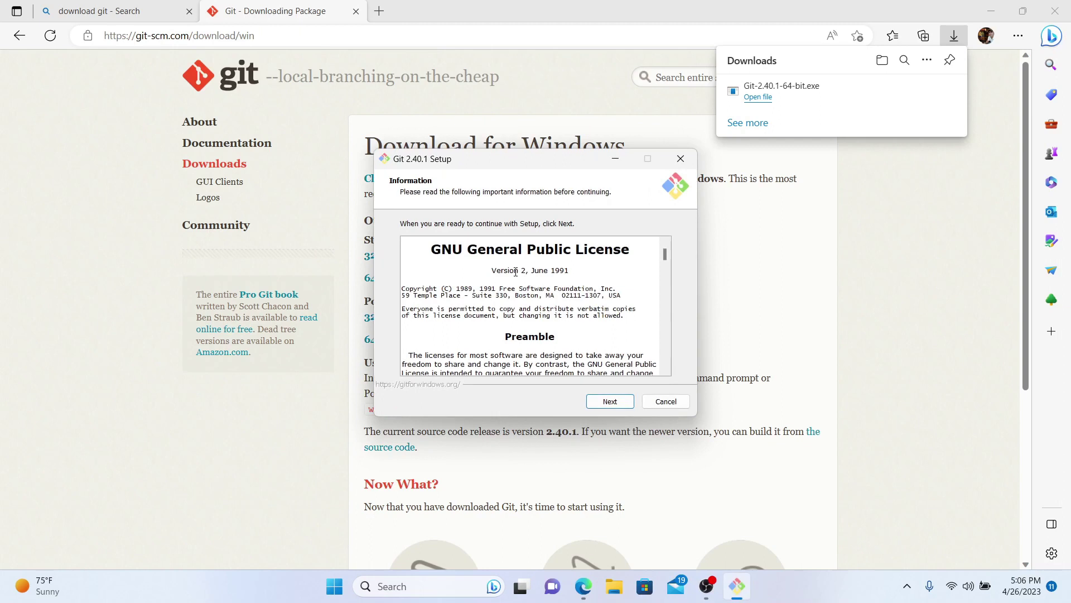
Accept the licence and default Git 2.40.1 options and install into C:\Program Files\Git
{"action": "left_click", "coordinate": [610, 401]}
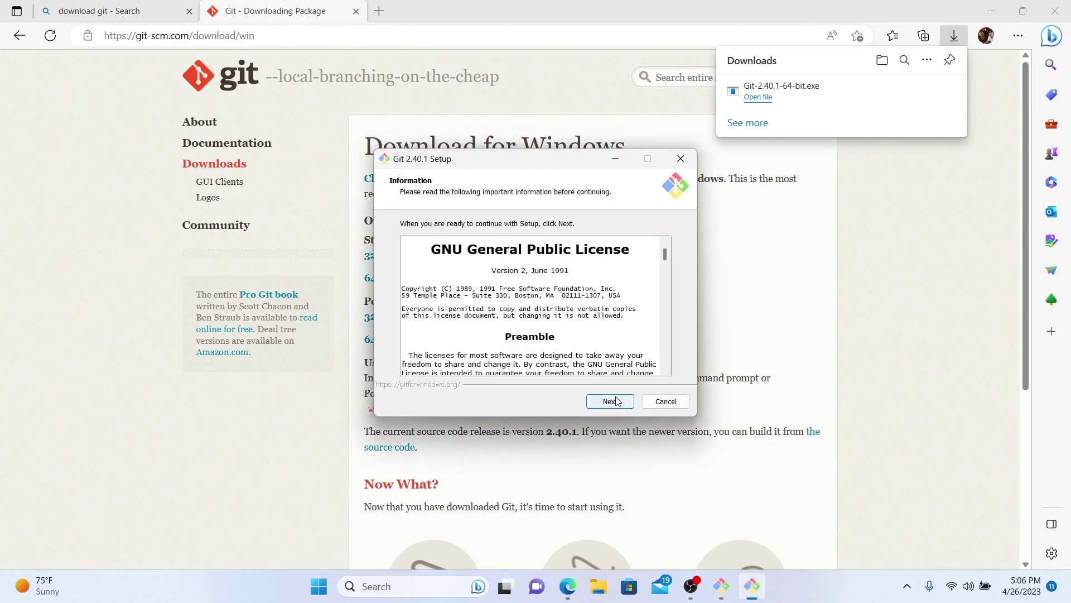
{"action": "left_click", "coordinate": [610, 401]}
{"action": "left_click", "coordinate": [610, 401]}
{"action": "left_click", "coordinate": [610, 401]}
{"action": "left_click", "coordinate": [610, 401]}
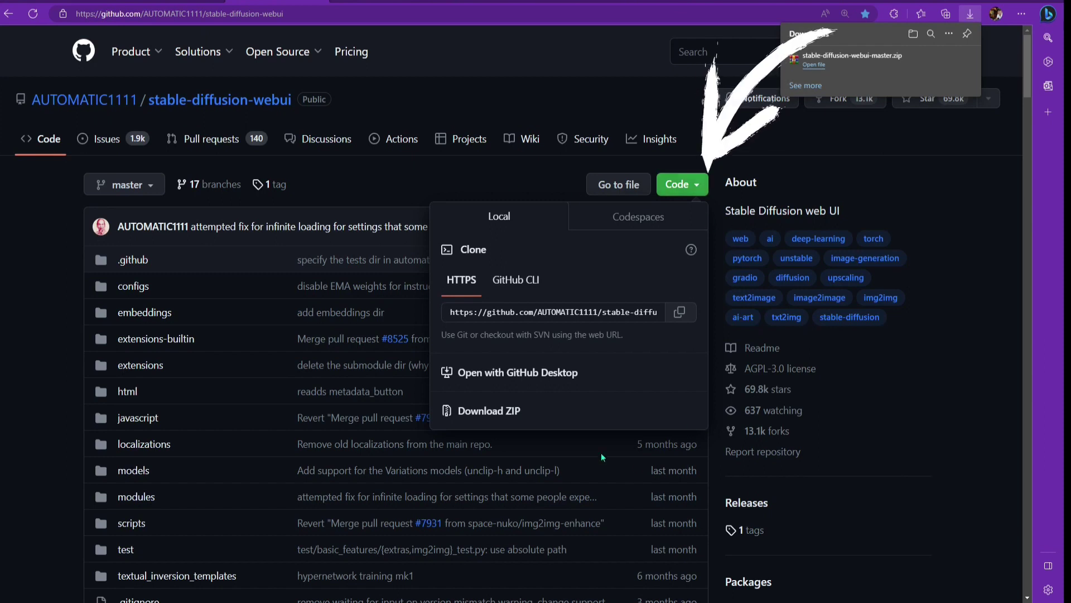
Download stable-diffusion-webui as a ZIP, extract its folder to the desktop in WinRAR, and open it
{"action": "left_click", "coordinate": [505, 411]}
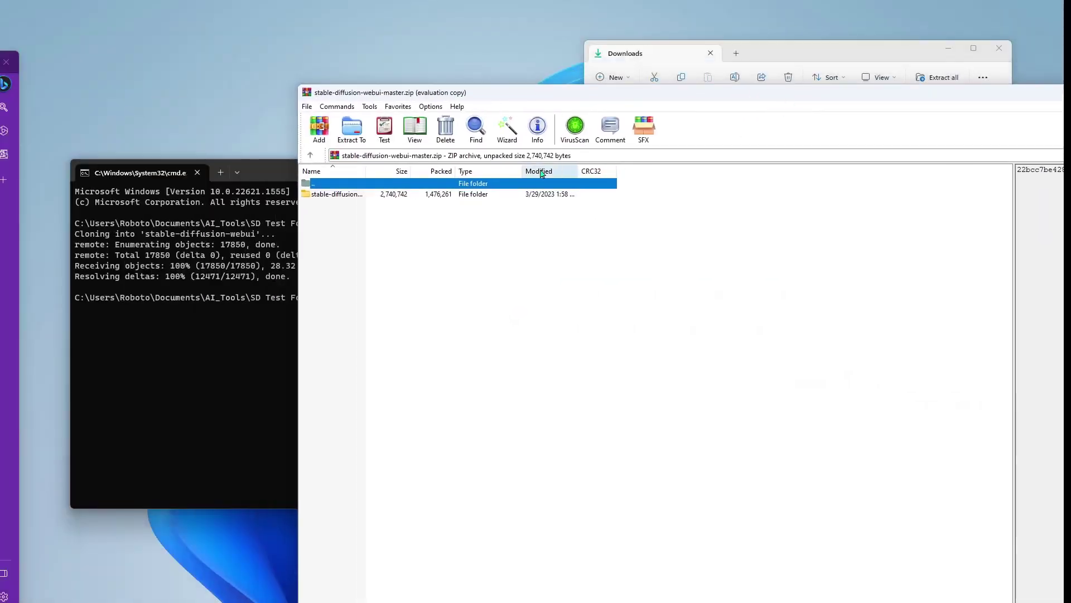
{"action": "left_click", "coordinate": [68, 110]}
{"action": "left_click_drag", "start_coordinate": [195, 89], "coordinate": [162, 65]}
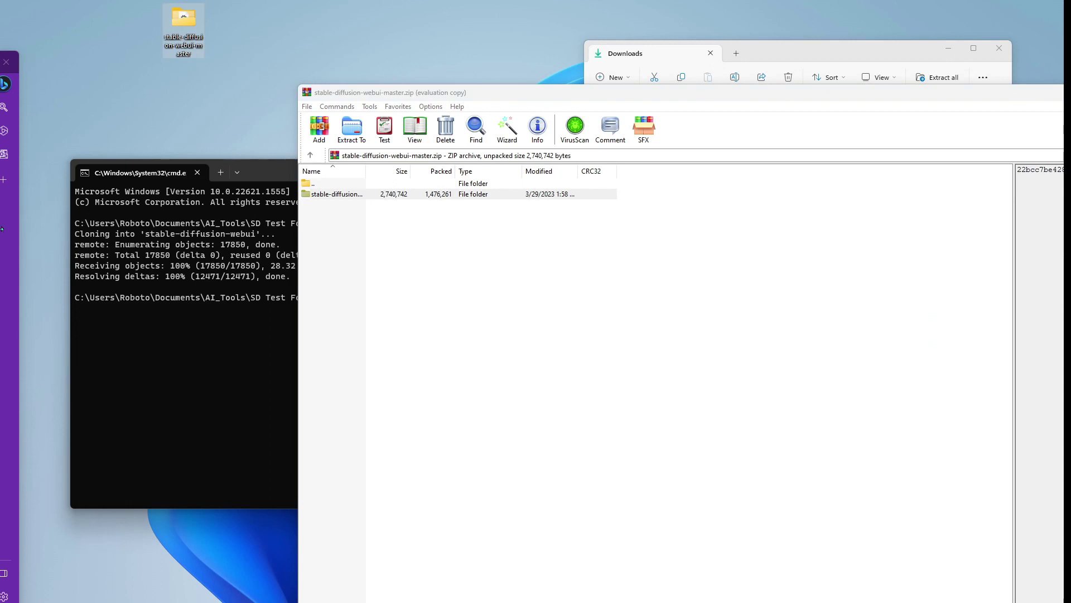
{"action": "key", "text": "Return"}
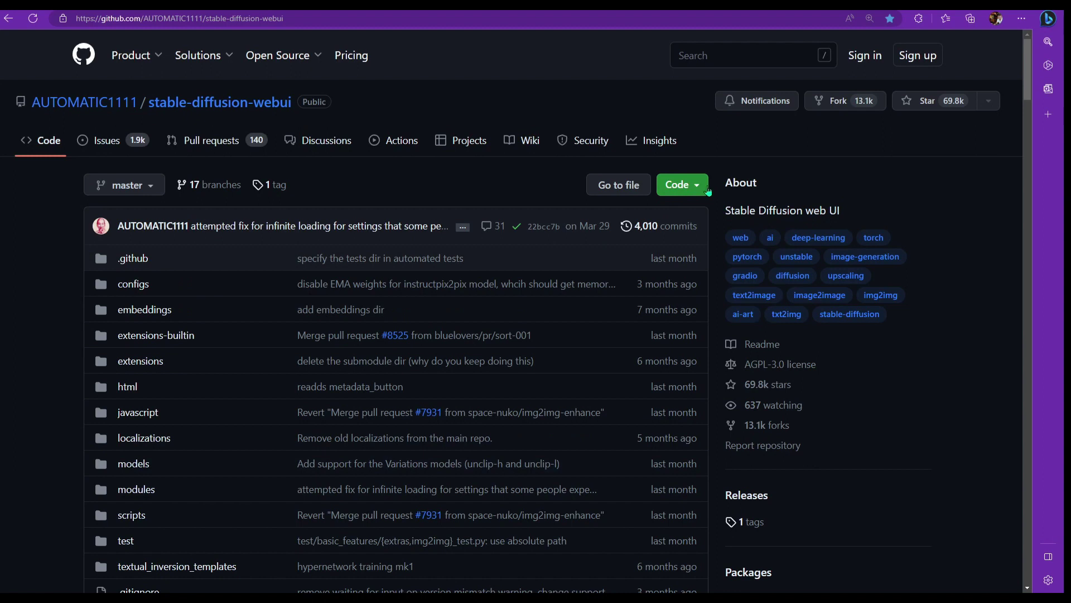
Copy the repository's HTTPS clone URL from the Code menu
{"action": "left_click", "coordinate": [697, 185]}
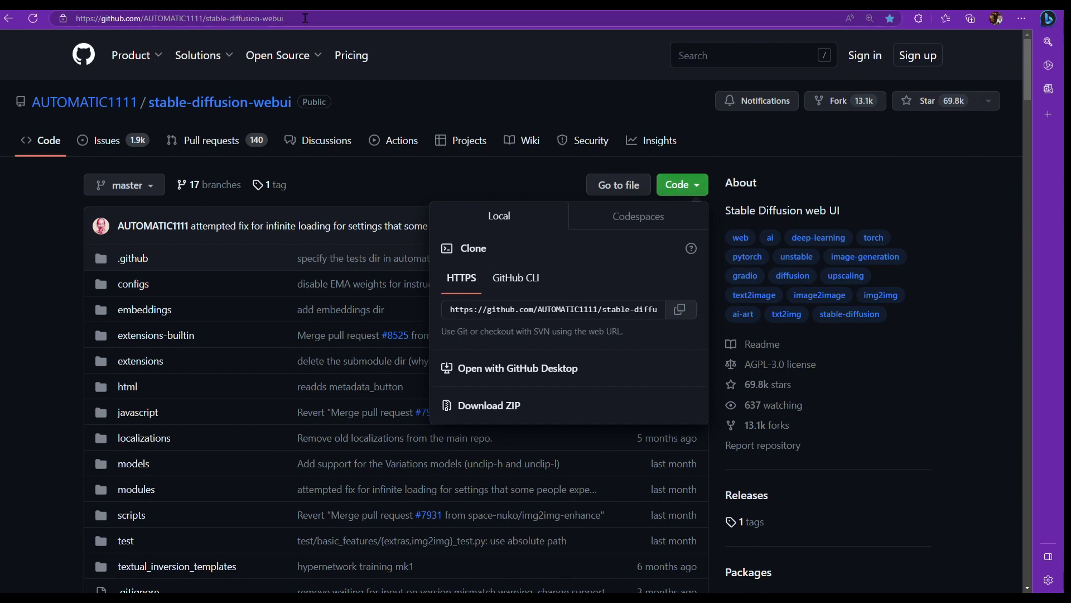
{"action": "left_click", "coordinate": [642, 310]}
{"action": "key", "text": "ctrl+c"}
{"action": "key", "text": "alt+Tab"}
{"action": "mouse_move", "coordinate": [450, 195]}
{"action": "left_mouse_down"}
{"action": "mouse_move", "coordinate": [603, 211]}
{"action": "mouse_move", "coordinate": [685, 72]}
{"action": "left_mouse_up"}
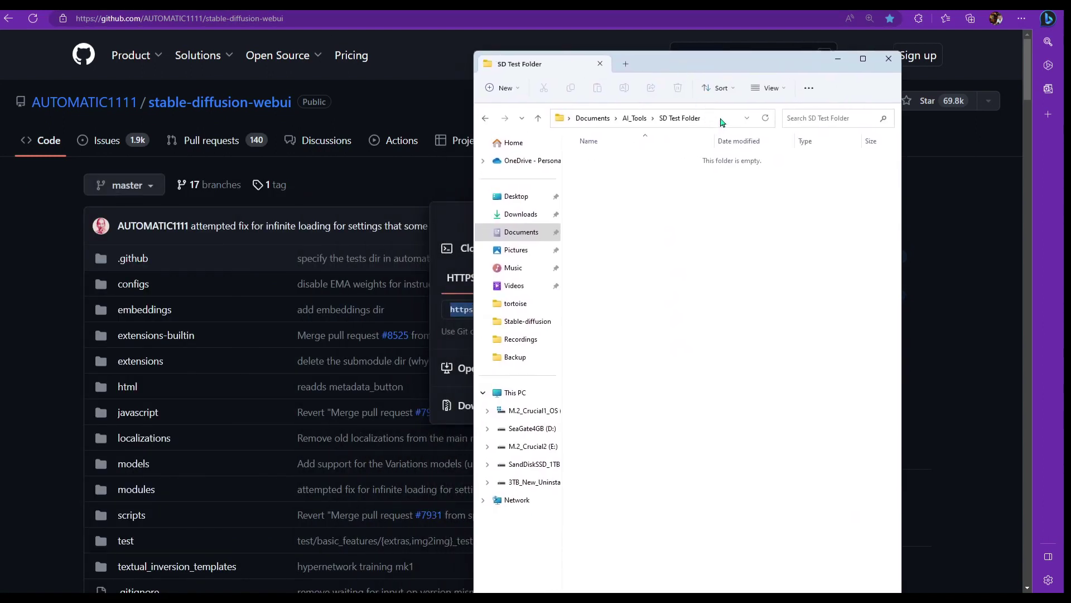
Open a command prompt in SD Test Folder via 'cmd' and run git clone with the pasted URL
{"action": "left_click", "coordinate": [721, 121]}
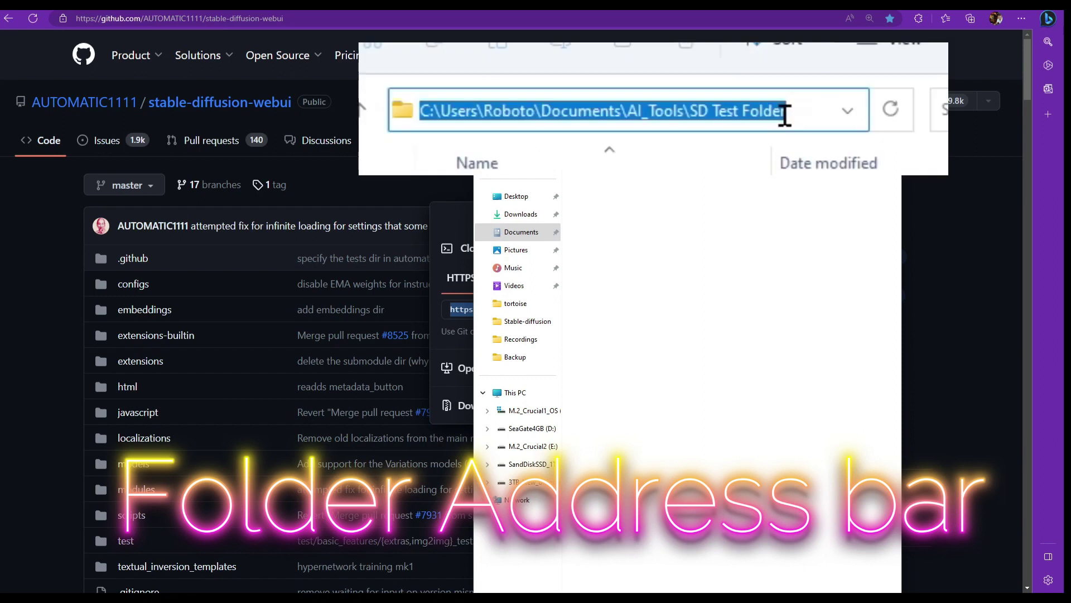
{"action": "type", "text": "cmd"}
{"action": "key", "text": "Return"}
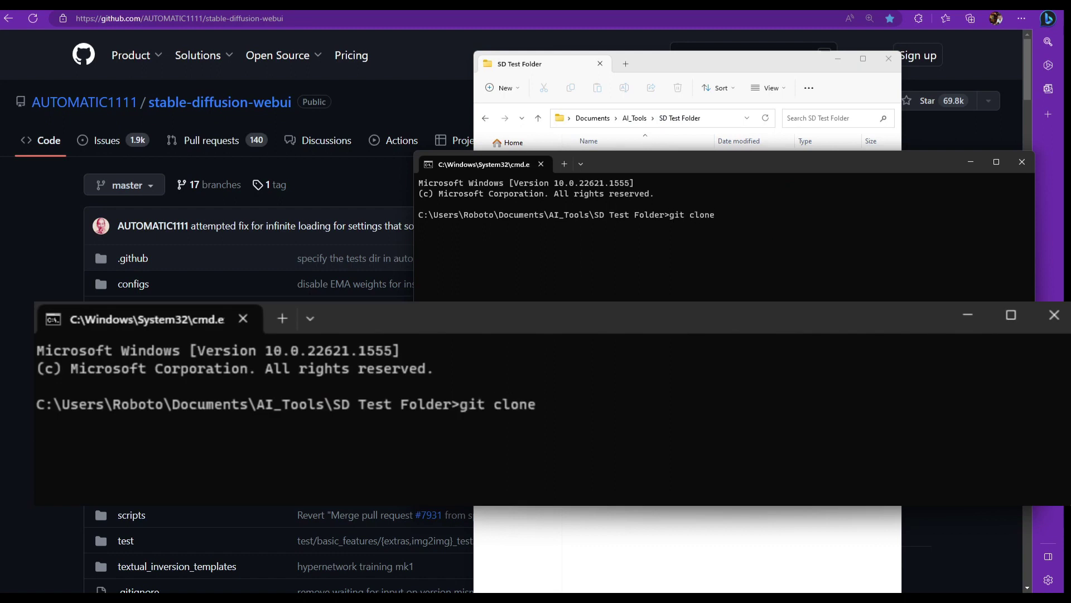
{"action": "key", "text": "ctrl+v"}
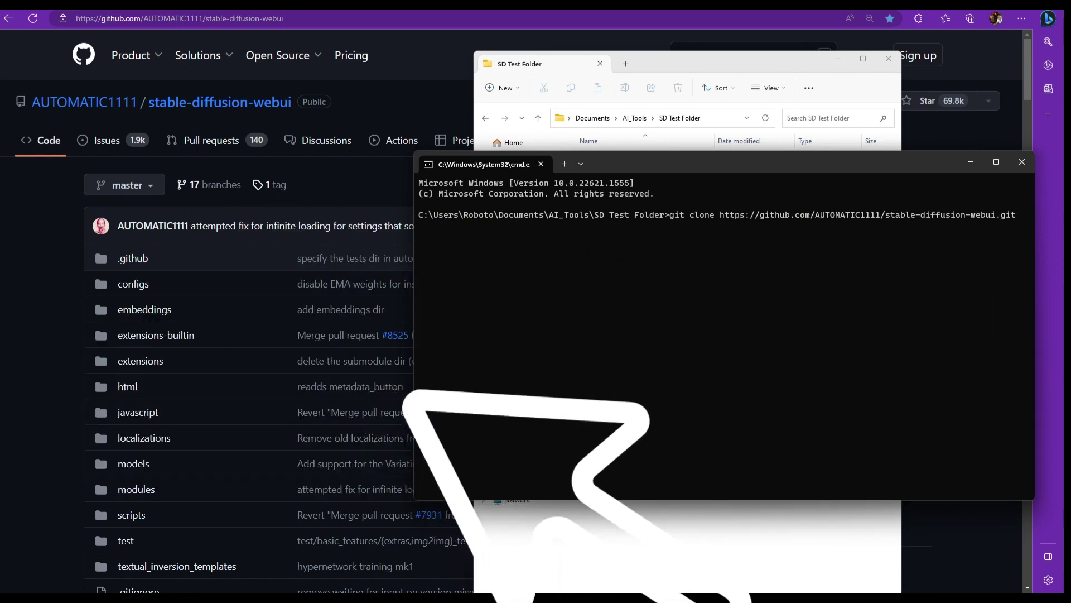
{"action": "key", "text": "Return"}
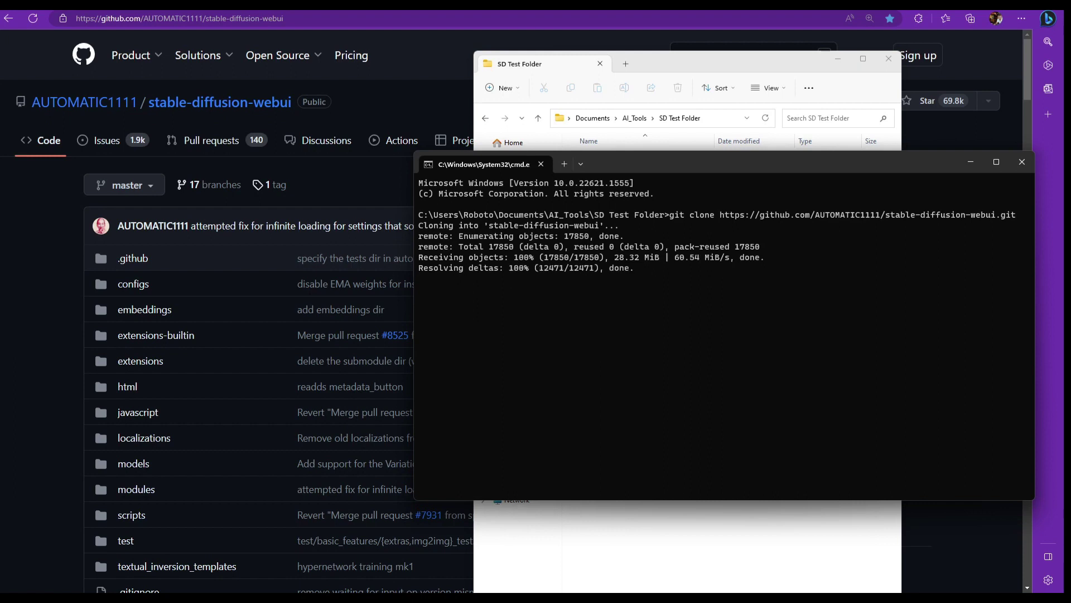
{"action": "left_click", "coordinate": [971, 162]}
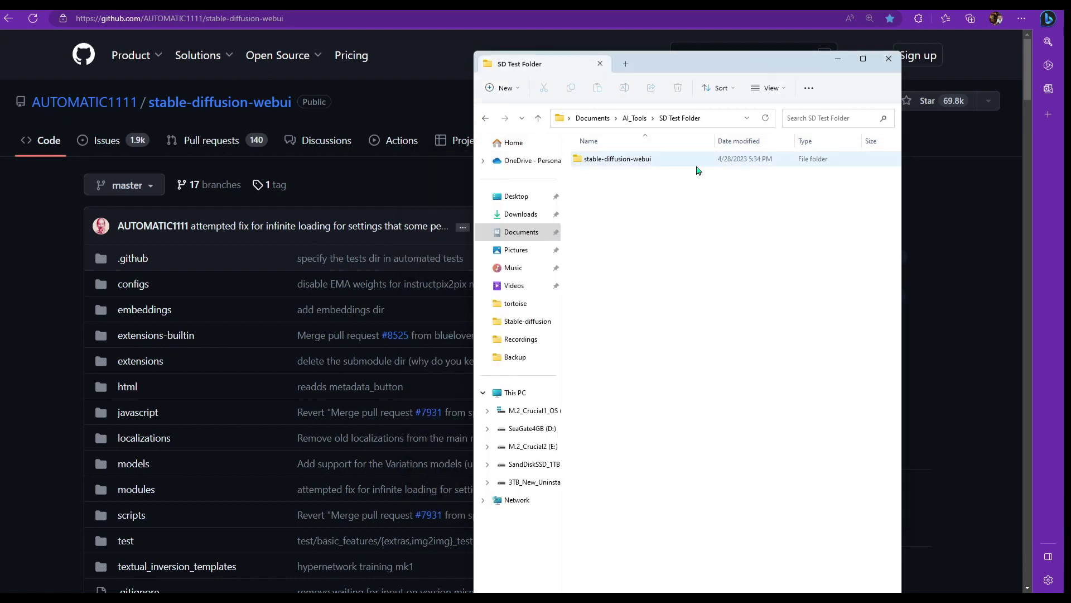
Open the cloned stable-diffusion-webui folder and scroll through Civitai's featured model rows
{"action": "double_click", "coordinate": [658, 161]}
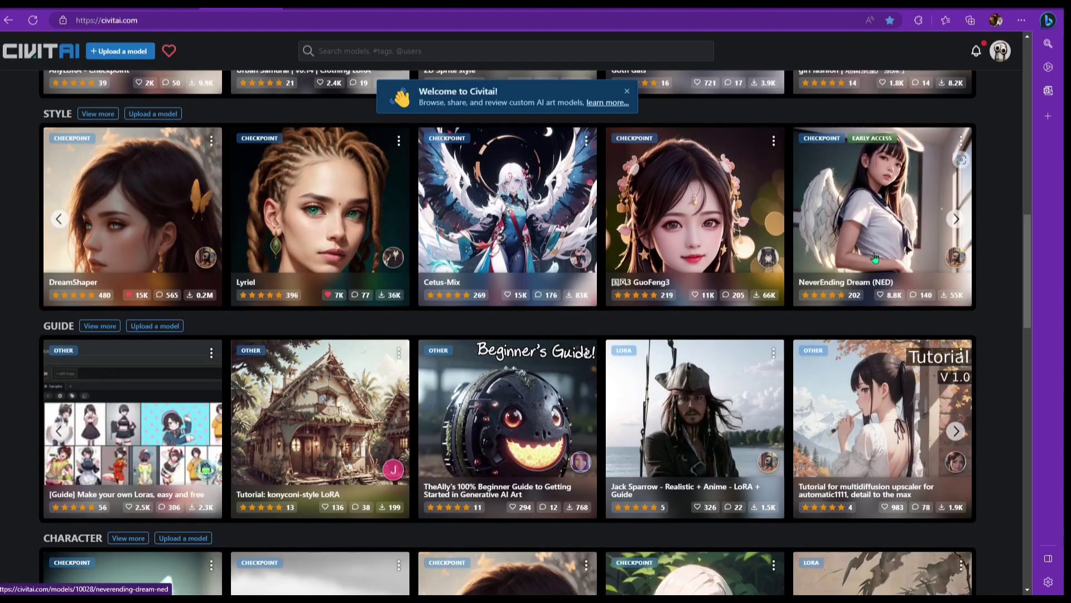
{"action": "scroll", "coordinate": [848, 221], "scroll_direction": "down", "scroll_amount": 3}
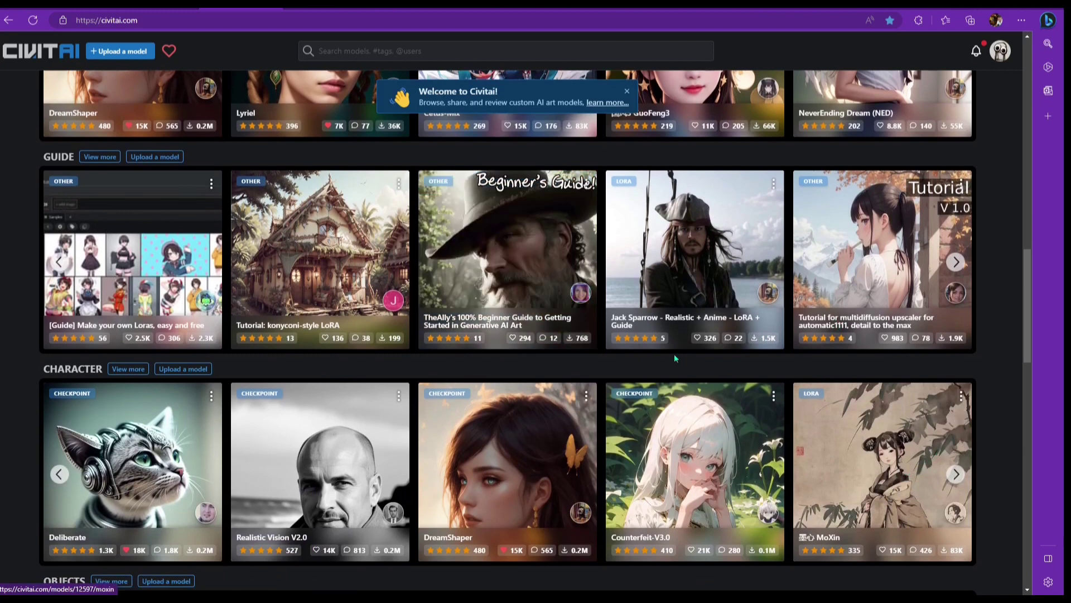
{"action": "scroll", "coordinate": [817, 416], "scroll_direction": "down", "scroll_amount": 3}
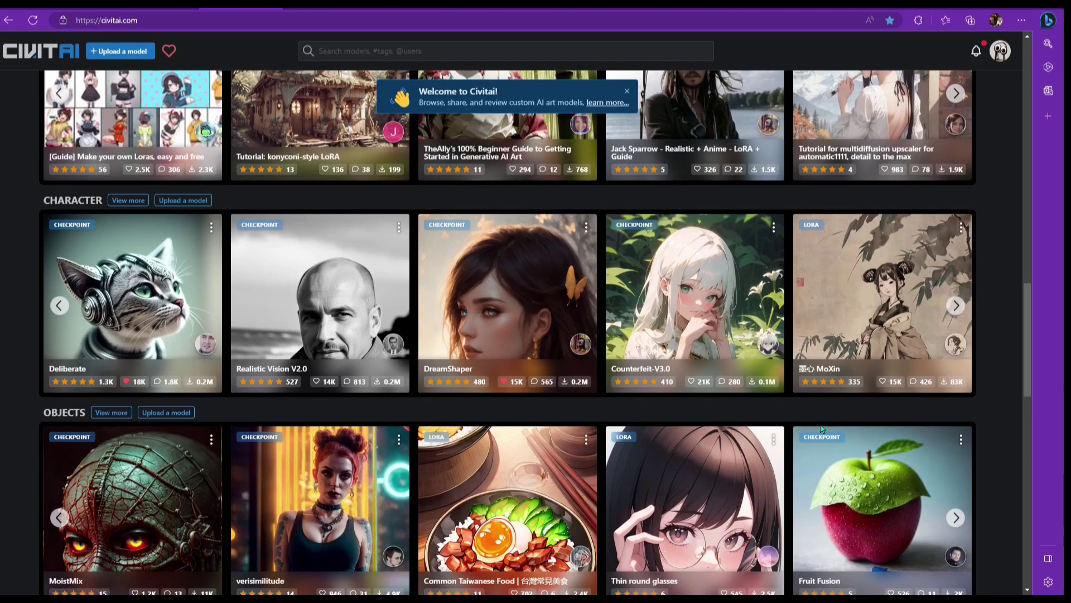
{"action": "scroll", "coordinate": [818, 433], "scroll_direction": "up", "scroll_amount": 7}
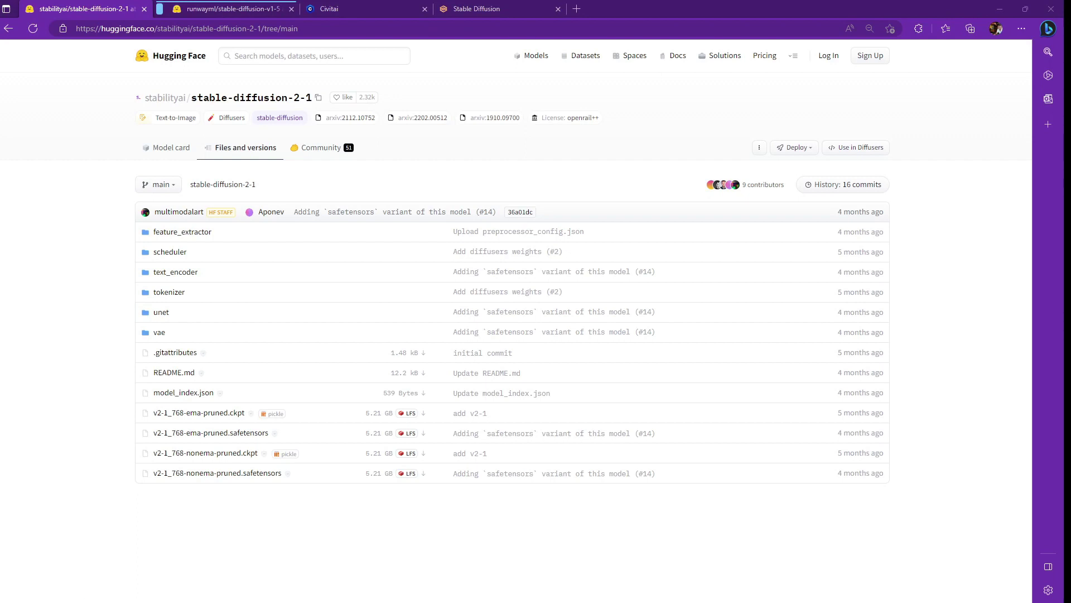
Download v2-1_768-nonema-pruned.safetensors, then a model file from the stable-diffusion-v1-5 page
{"action": "left_click", "coordinate": [424, 475]}
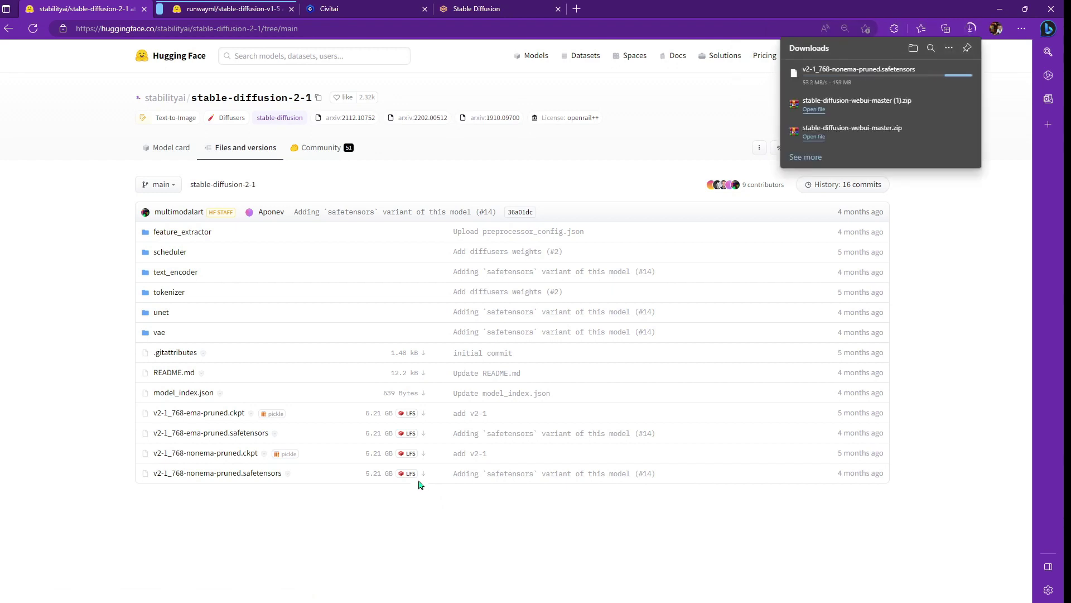
{"action": "key", "text": "ctrl+Tab"}
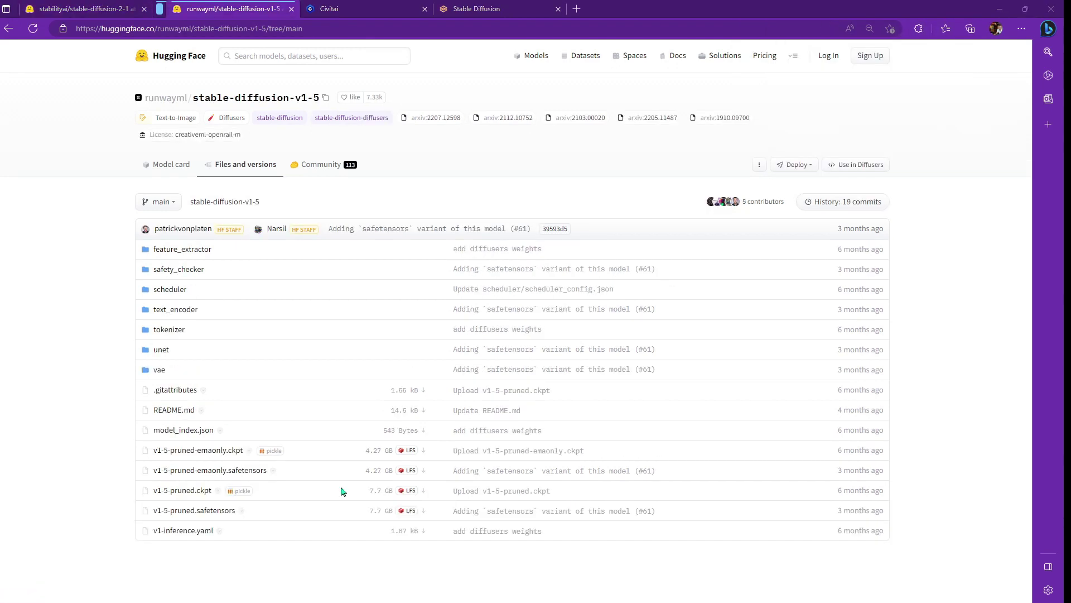
{"action": "left_click", "coordinate": [423, 472]}
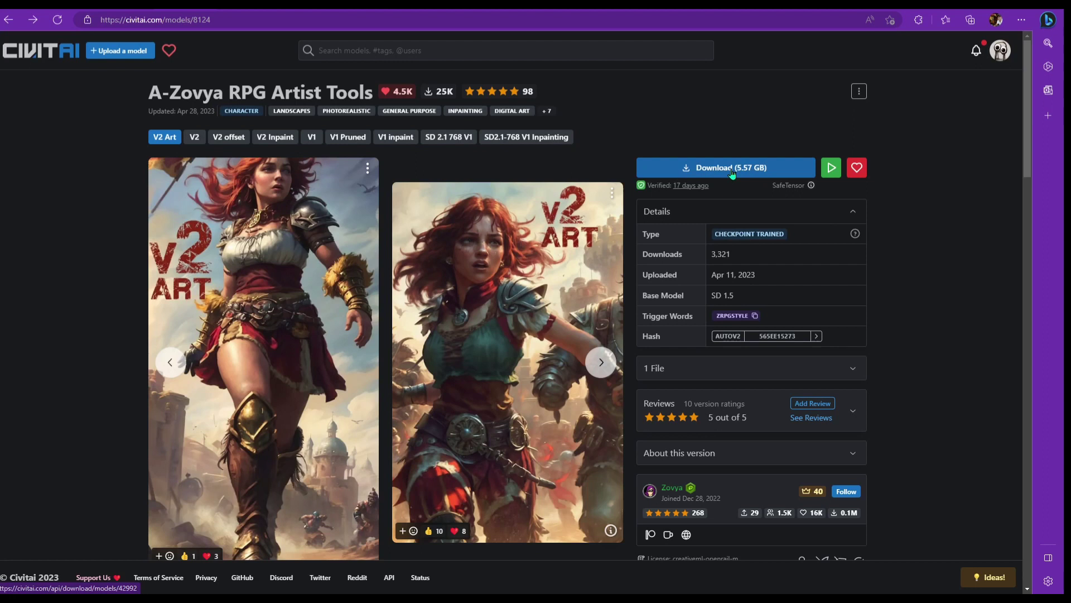
Check the SD 1.5 base model, browse the A-Zovya sample images, and download the V2 Art checkpoint
{"action": "left_click_drag", "start_coordinate": [734, 296], "coordinate": [718, 297]}
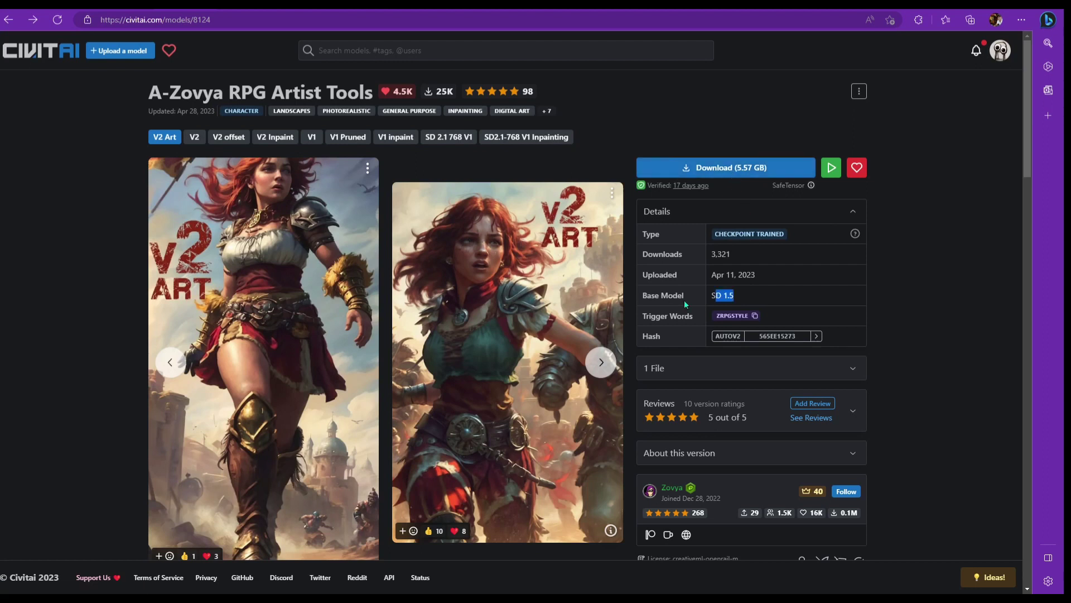
{"action": "left_click", "coordinate": [715, 296]}
{"action": "left_click", "coordinate": [601, 362]}
{"action": "left_click", "coordinate": [601, 362]}
{"action": "left_click", "coordinate": [601, 362]}
{"action": "left_click", "coordinate": [601, 362]}
{"action": "left_click", "coordinate": [601, 362]}
{"action": "left_click", "coordinate": [601, 362]}
{"action": "left_click", "coordinate": [604, 368]}
{"action": "left_click", "coordinate": [604, 368]}
{"action": "left_click", "coordinate": [601, 362]}
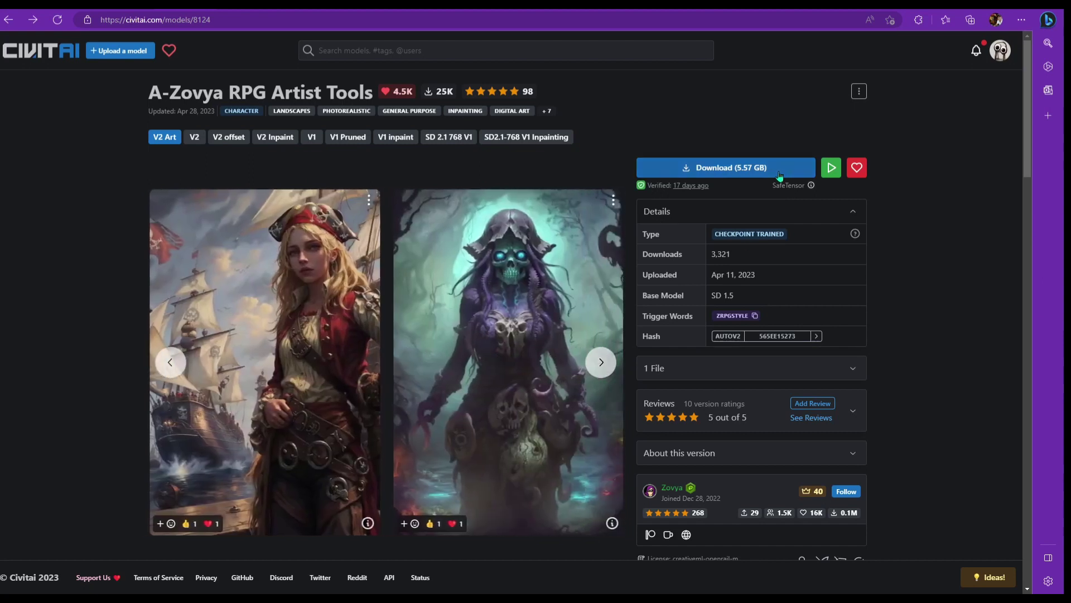
{"action": "left_click", "coordinate": [725, 167]}
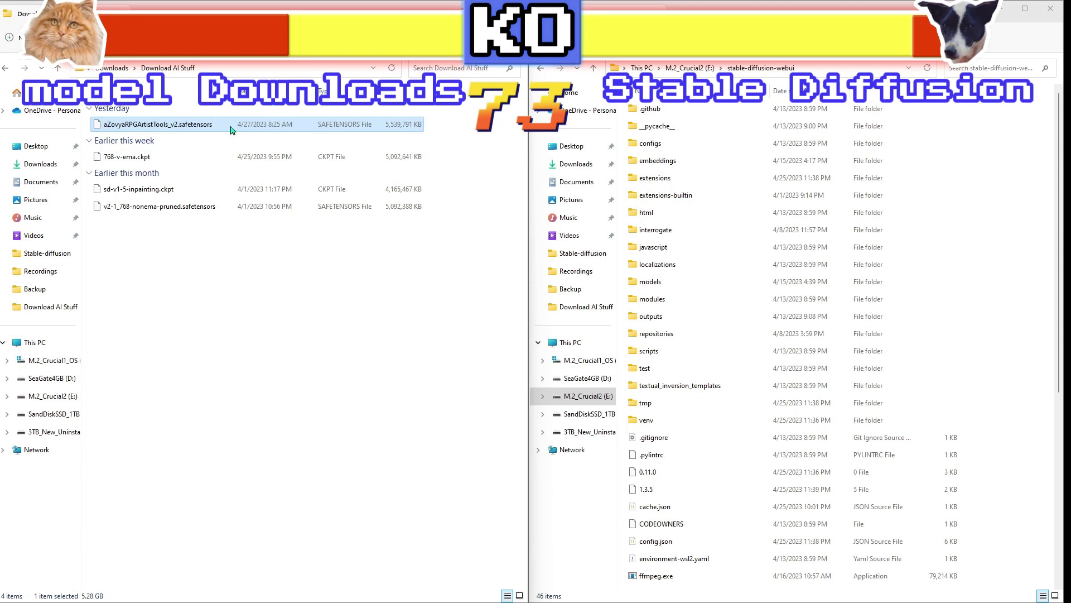
Open models\Stable-diffusion in the right pane and drag the four downloaded model files into it
{"action": "double_click", "coordinate": [656, 285]}
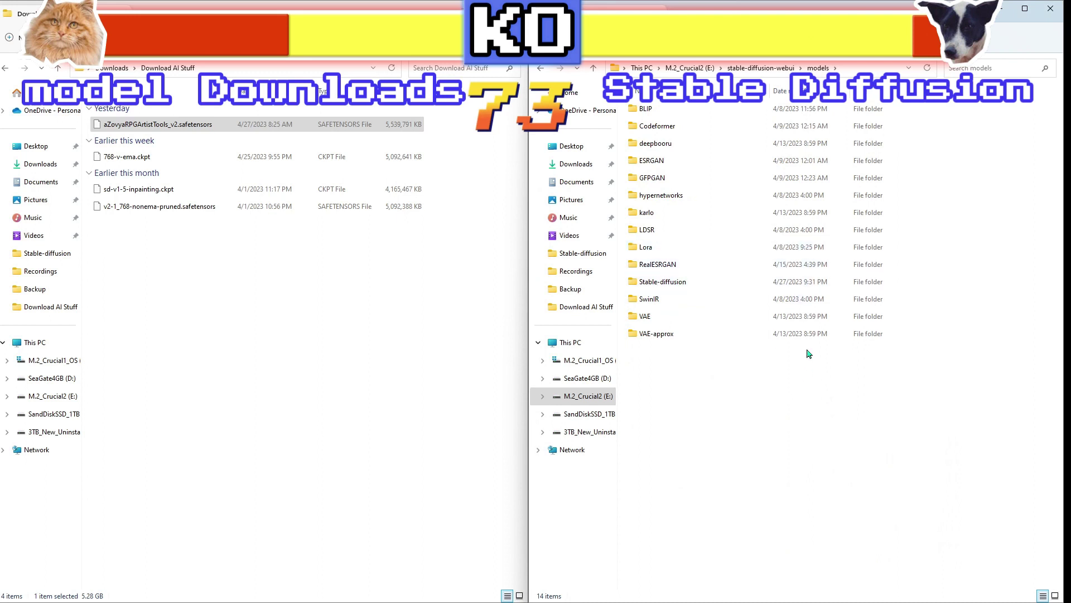
{"action": "double_click", "coordinate": [727, 286]}
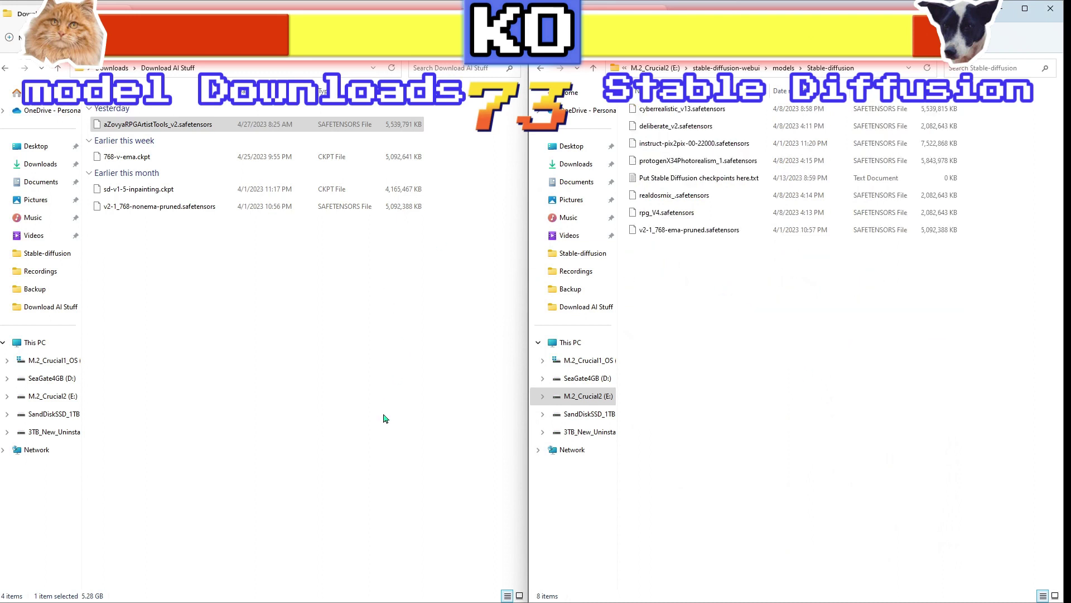
{"action": "left_click_drag", "start_coordinate": [377, 434], "coordinate": [92, 109]}
{"action": "left_click_drag", "start_coordinate": [191, 210], "coordinate": [760, 343]}
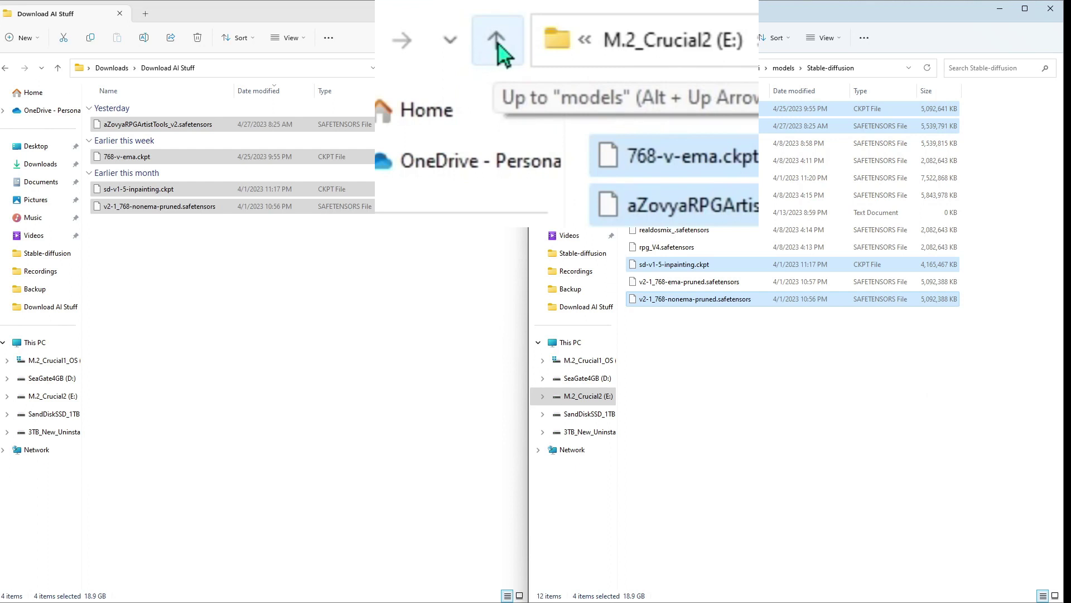
{"action": "left_click", "coordinate": [720, 567]}
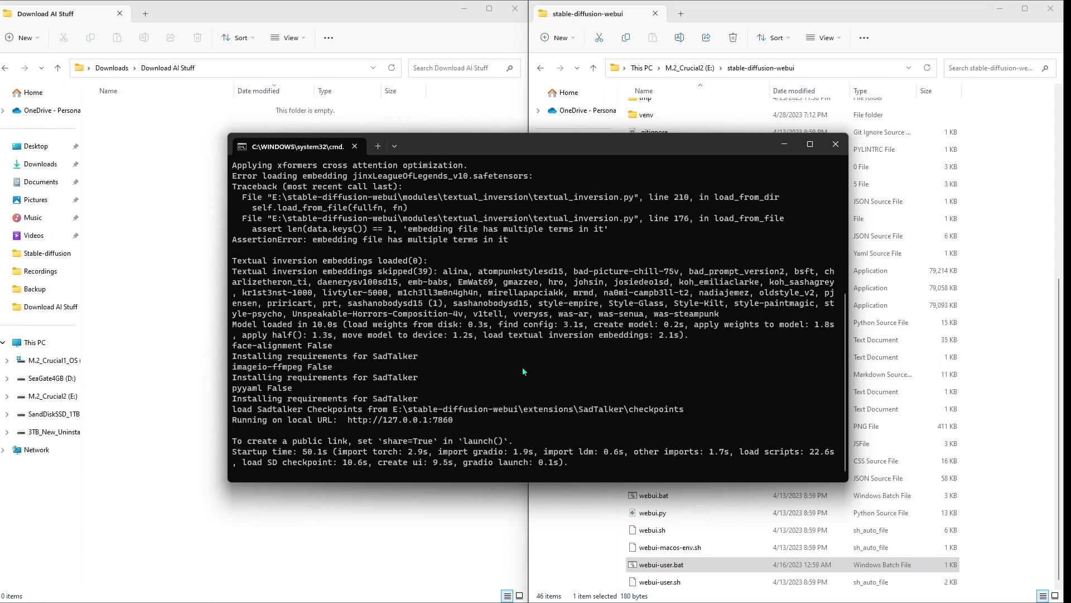
{"action": "left_click", "coordinate": [427, 422], "text": "ctrl"}
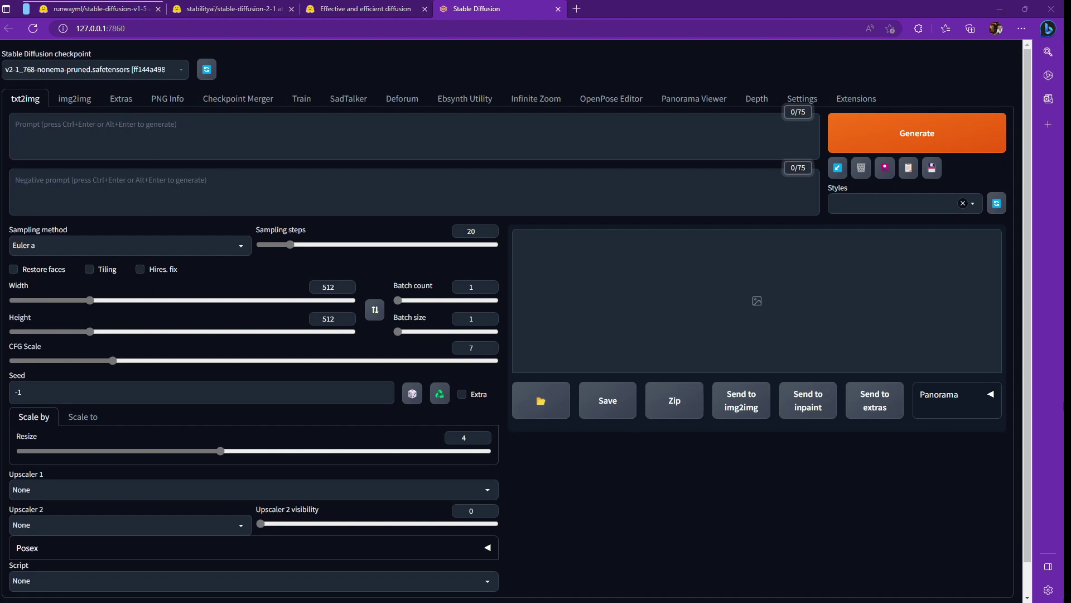
{"action": "left_click", "coordinate": [181, 72]}
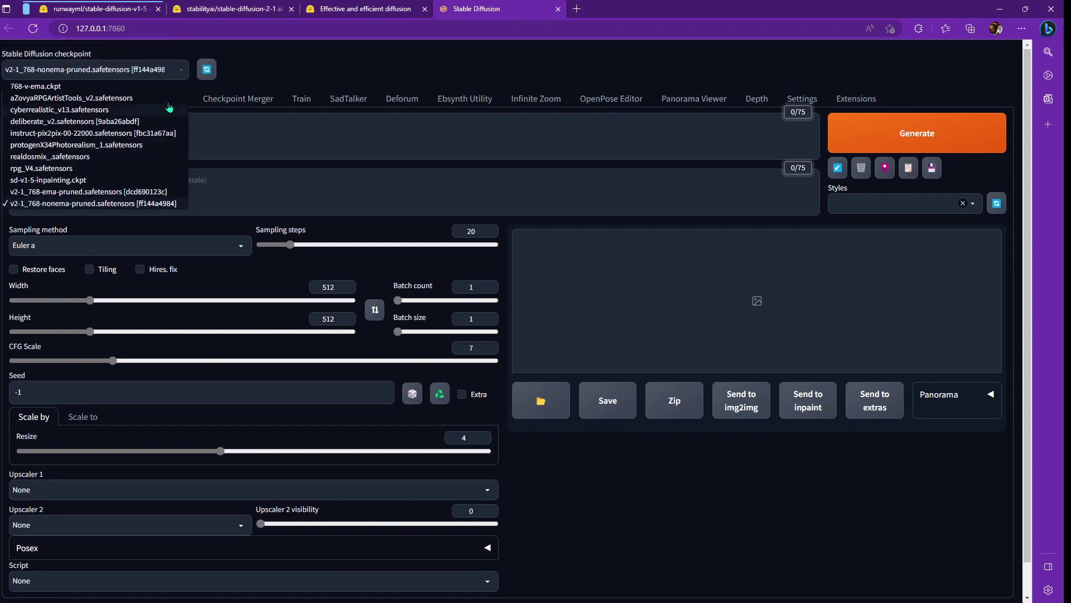
{"action": "left_click", "coordinate": [182, 71]}
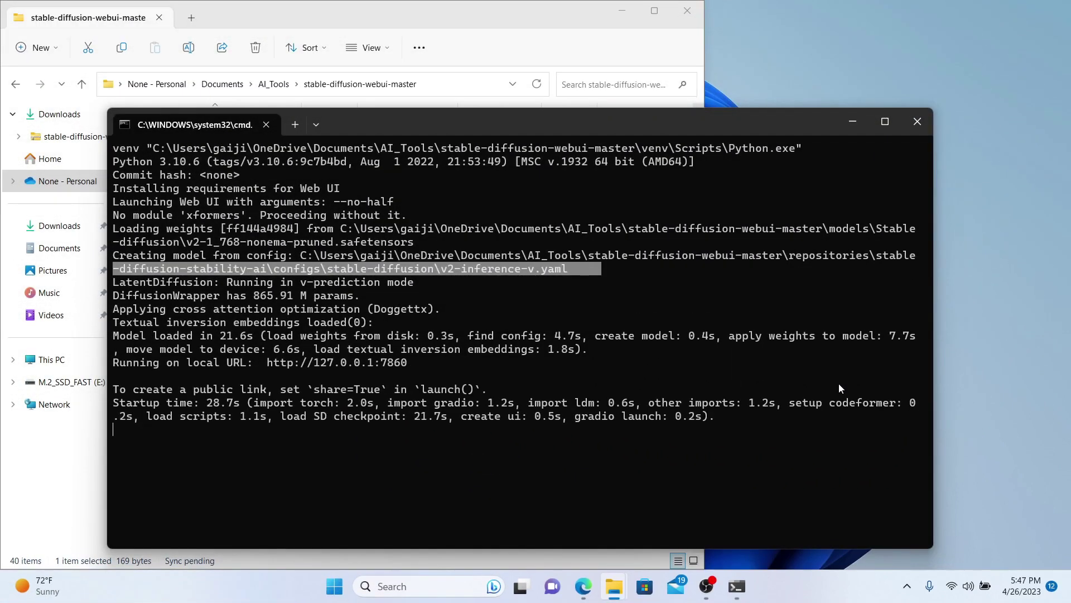
{"action": "left_click", "coordinate": [389, 362], "text": "shift"}
{"action": "left_click", "coordinate": [390, 363]}
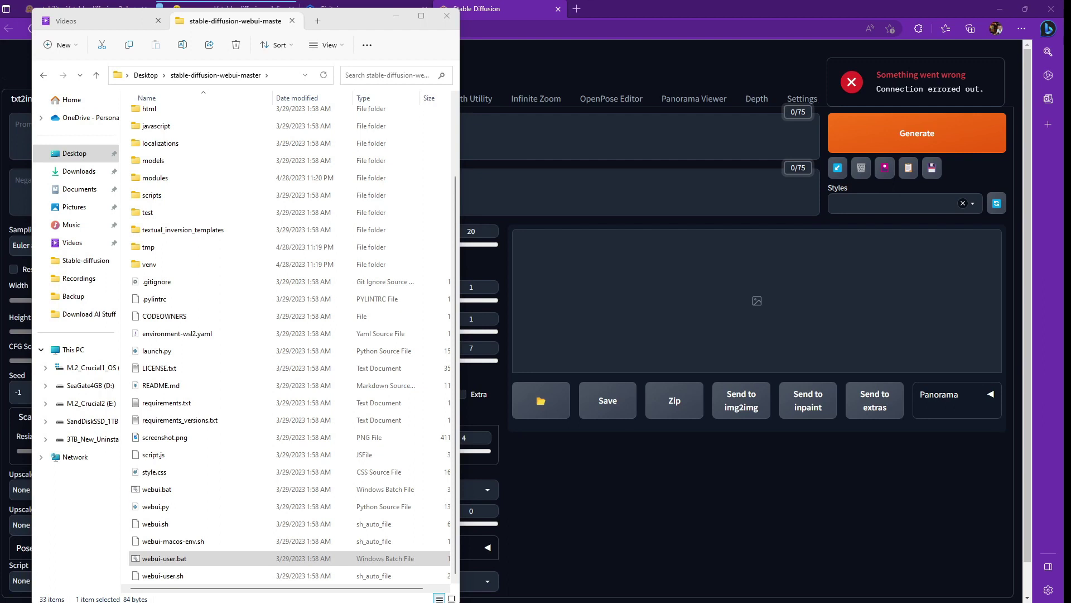
Open webui-user.bat in Notepad for editing
{"action": "right_click", "coordinate": [170, 558]}
{"action": "left_click", "coordinate": [199, 549]}
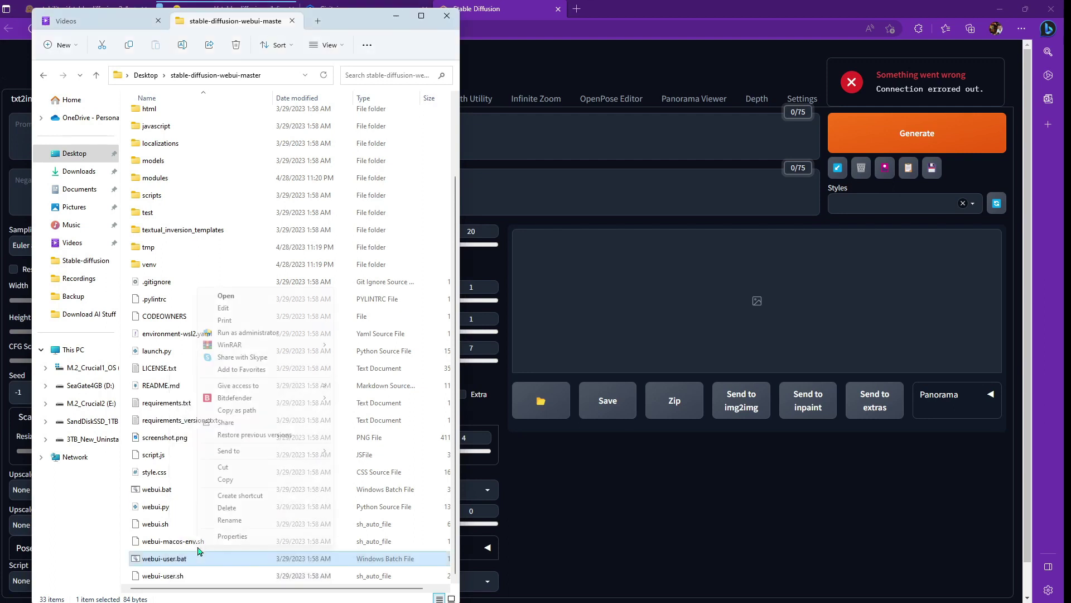
{"action": "left_click", "coordinate": [248, 309]}
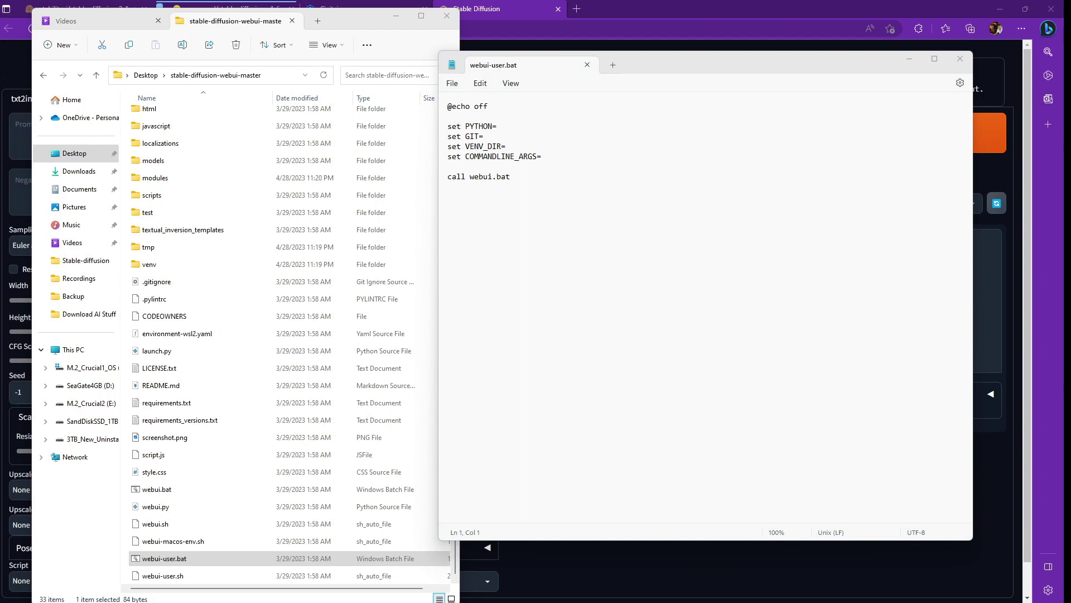
Add --no-half, --precision full and --med ram after COMMANDLINE_ARGS= on line 6
{"action": "left_click", "coordinate": [542, 156]}
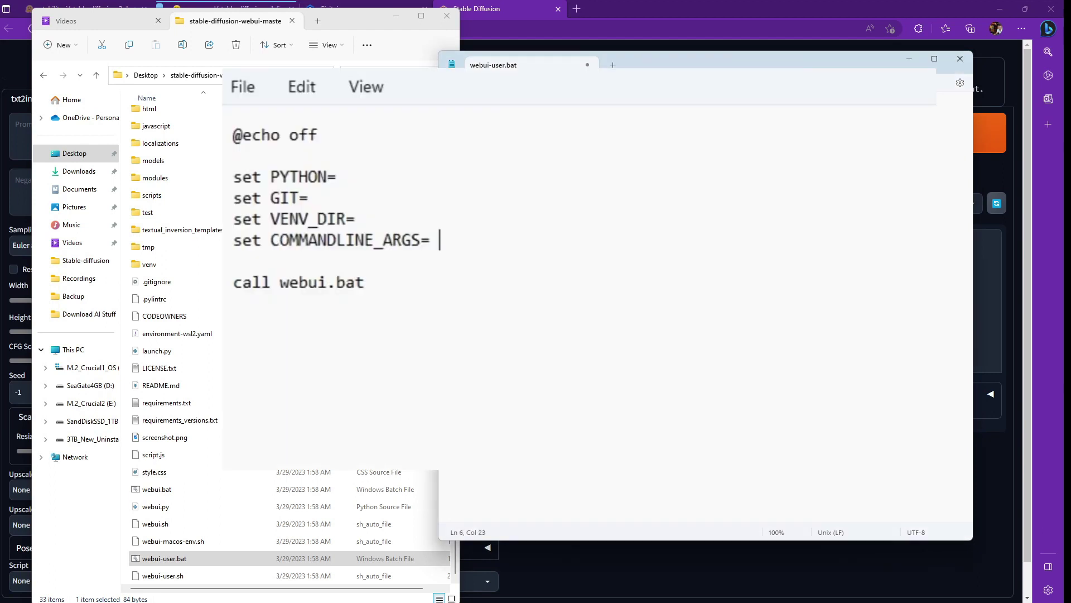
{"action": "type", "text": "--xformers"}
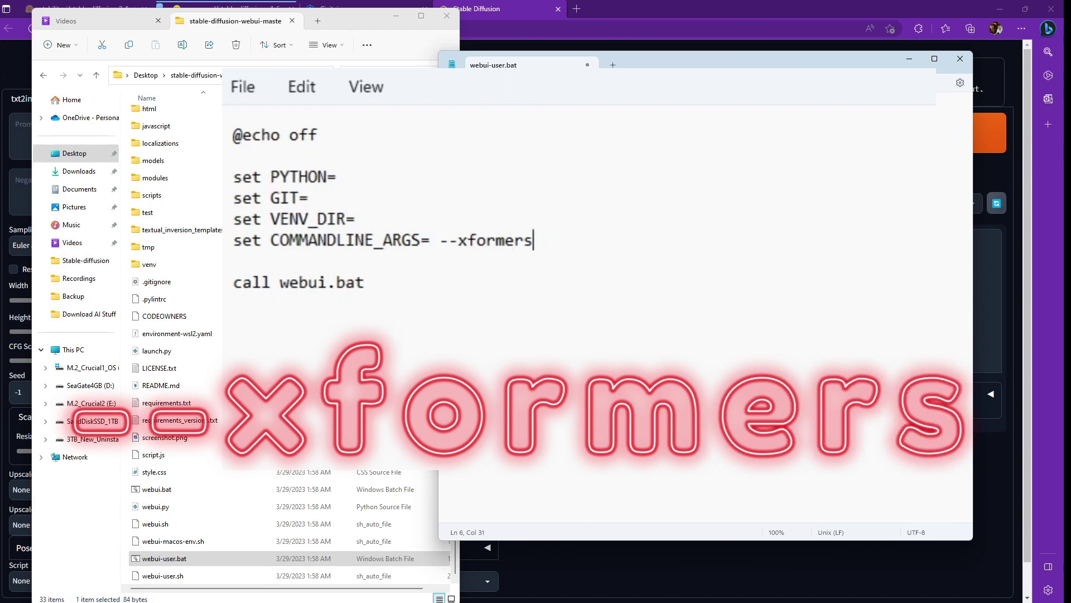
{"action": "left_click", "coordinate": [477, 240]}
{"action": "key", "text": "BackSpace"}
{"action": "key", "text": "BackSpace"}
{"action": "key", "text": "Delete"}
{"action": "key", "text": "Delete"}
{"action": "key", "text": "Delete"}
{"action": "key", "text": "Delete"}
{"action": "key", "text": "Delete"}
{"action": "key", "text": "Delete"}
{"action": "type", "text": "no"}
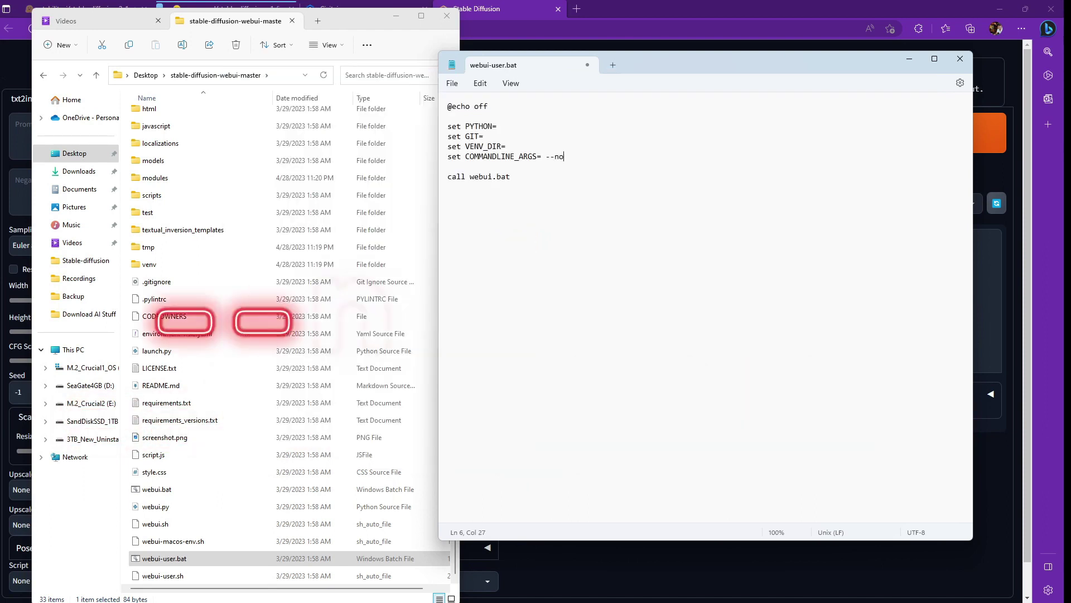
{"action": "type", "text": "-half"}
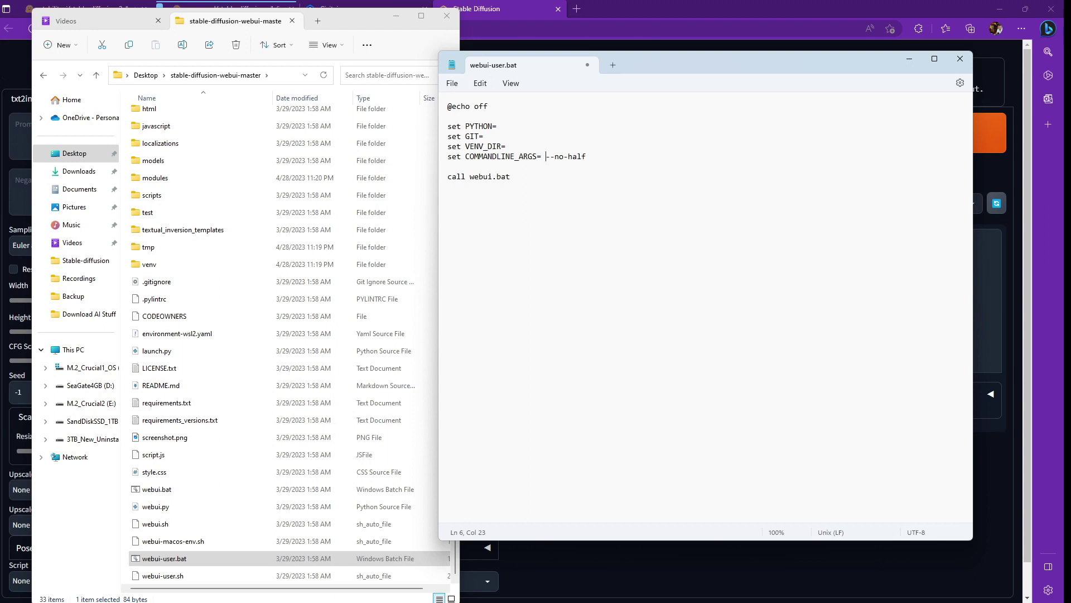
{"action": "type", "text": "--"}
{"action": "type", "text": "precision fu"}
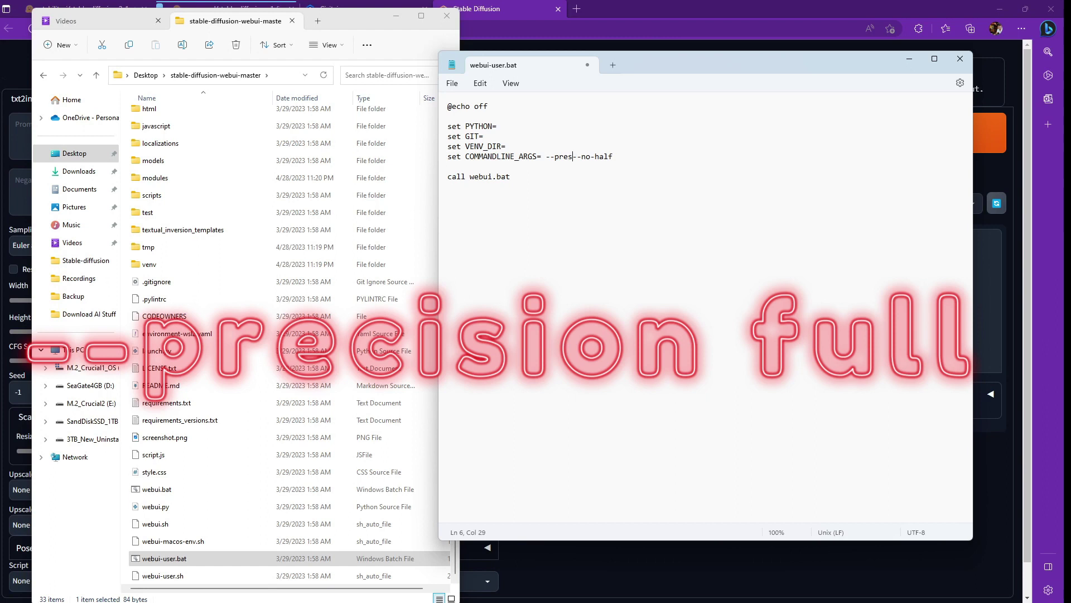
{"action": "type", "text": "ll --me"}
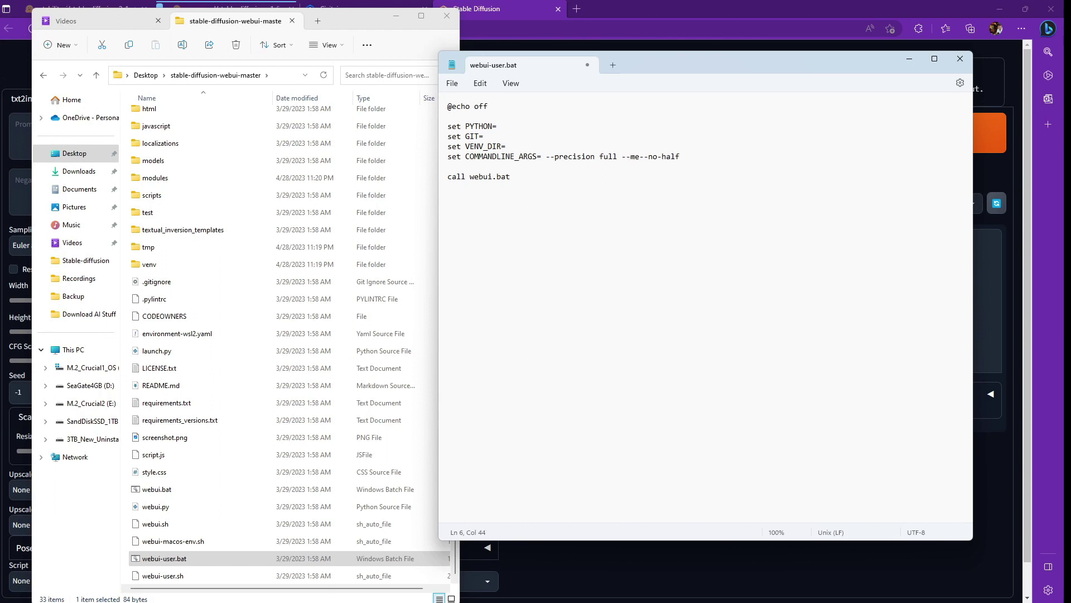
{"action": "type", "text": "d ram"}
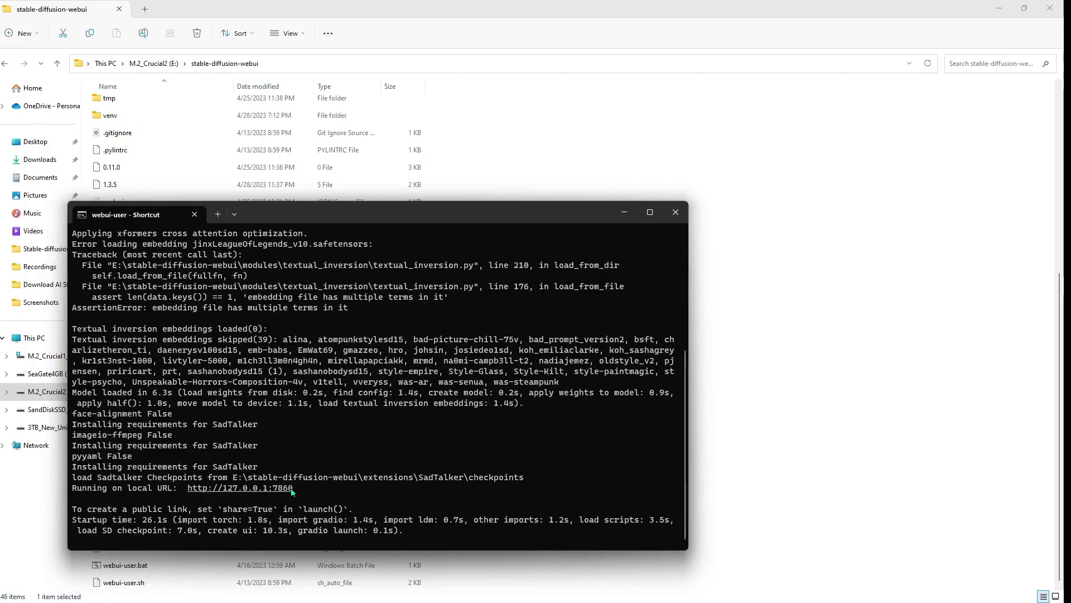
{"action": "left_click", "coordinate": [228, 489], "text": "ctrl"}
Reload the web UI by re-entering 127.0.0.1:7860 in Edge's address bar
{"action": "left_click", "coordinate": [157, 31]}
{"action": "type", "text": "127.0.0.1:7860"}
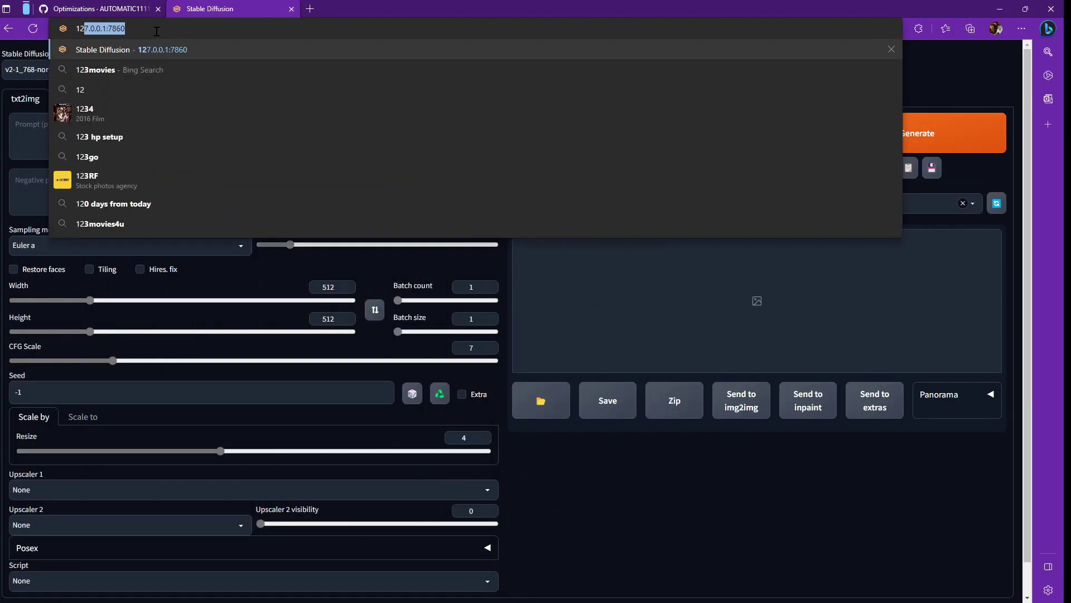
{"action": "key", "text": "Return"}
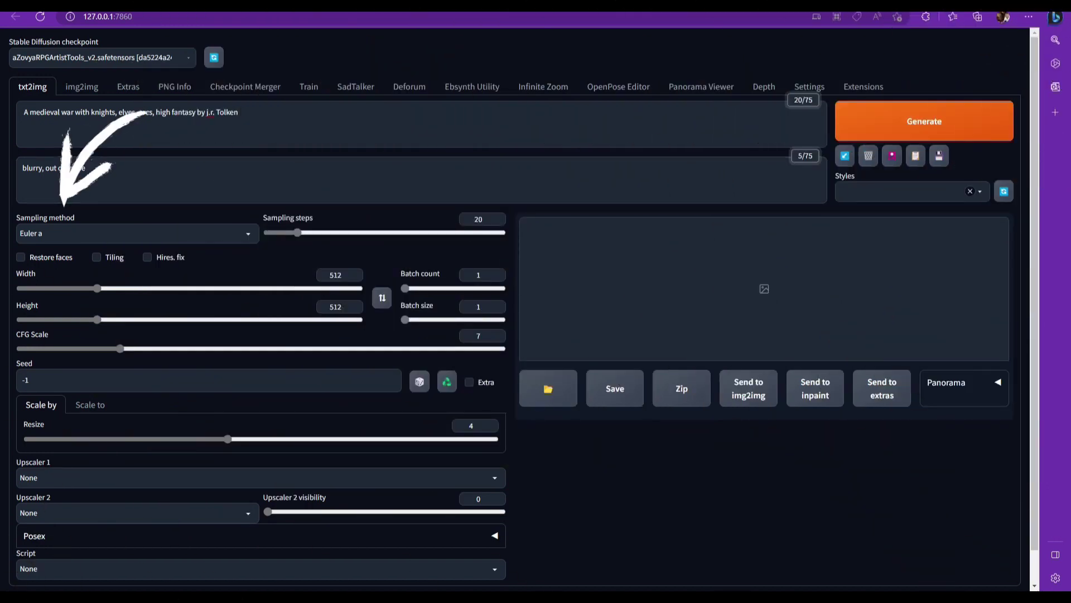
Check the sampling methods list and keep Euler a as the sampler
{"action": "left_click", "coordinate": [179, 231]}
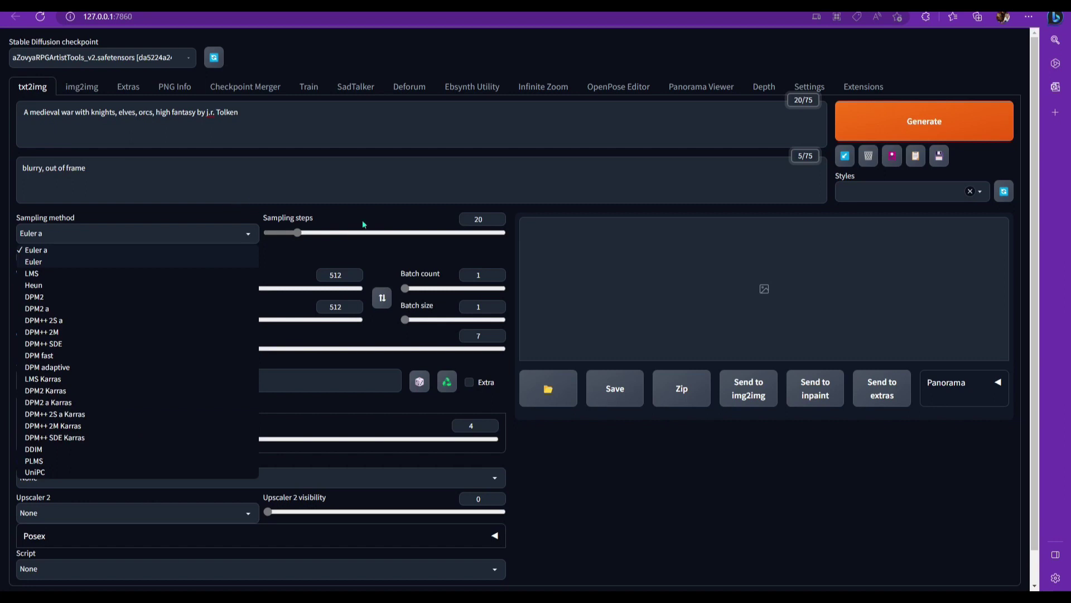
{"action": "left_click", "coordinate": [350, 210]}
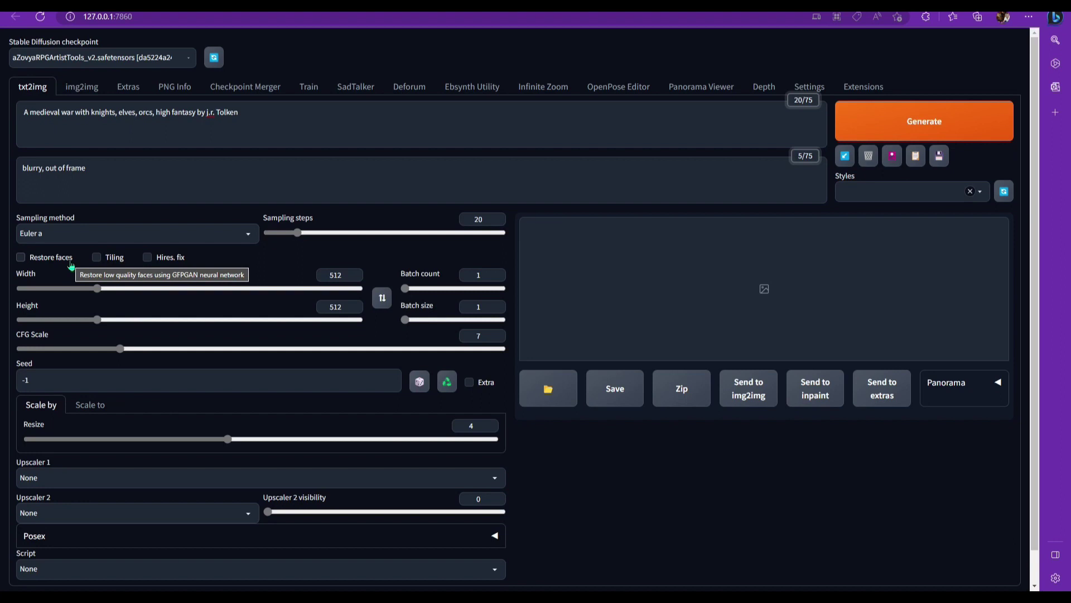
{"action": "left_click", "coordinate": [129, 87]}
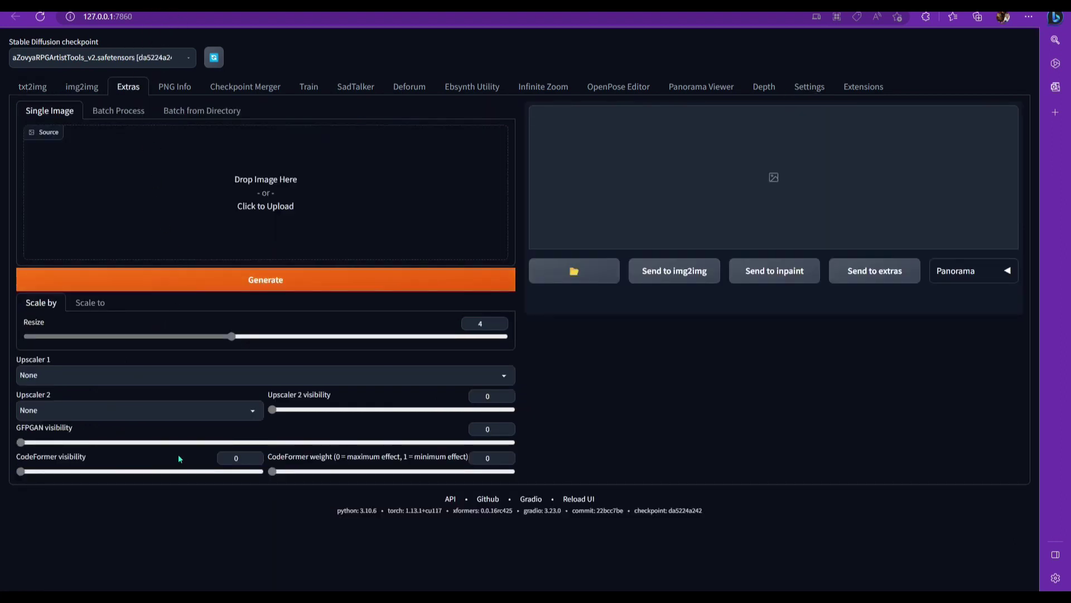
{"action": "left_click", "coordinate": [32, 86]}
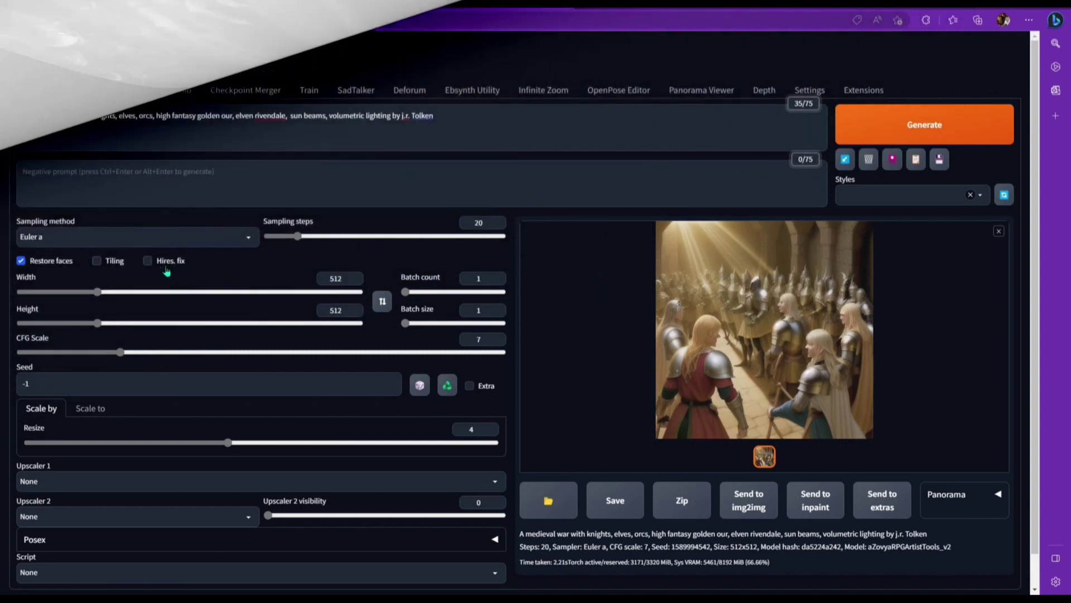
Enable Hires. fix for the 512x512 battle scene
{"action": "left_click", "coordinate": [167, 261]}
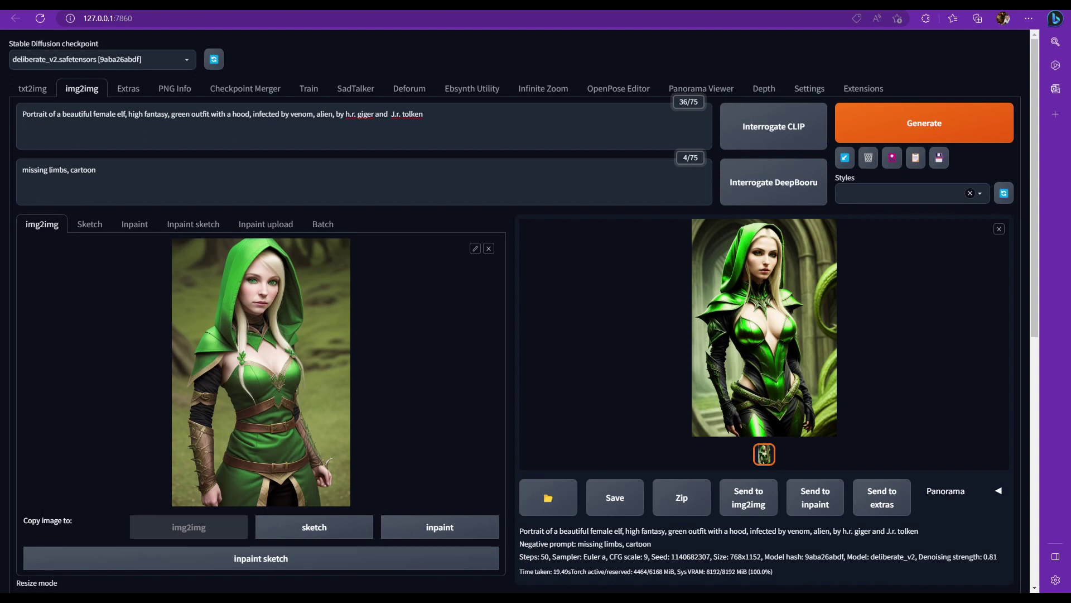
{"action": "left_click", "coordinate": [764, 328]}
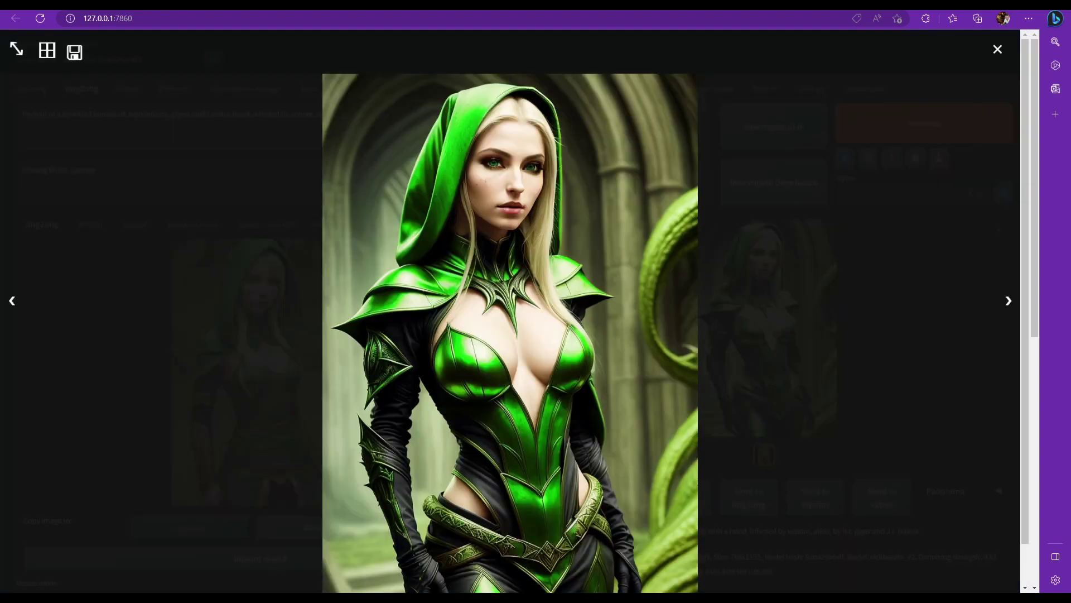
{"action": "left_click", "coordinate": [12, 283]}
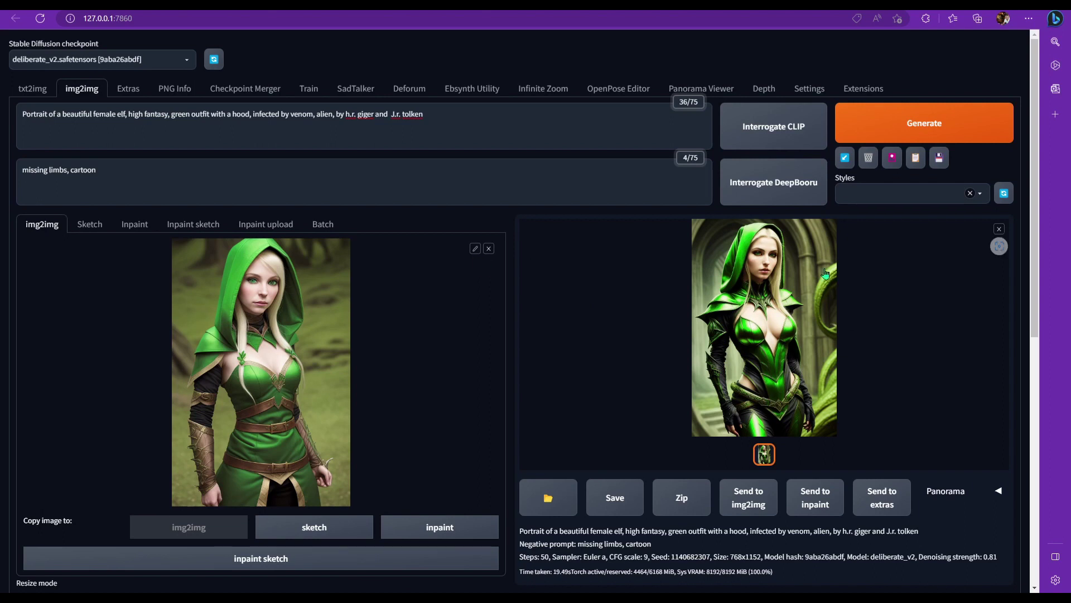
Send the venom elf result to img2img and inspect it enlarged
{"action": "left_click", "coordinate": [753, 502]}
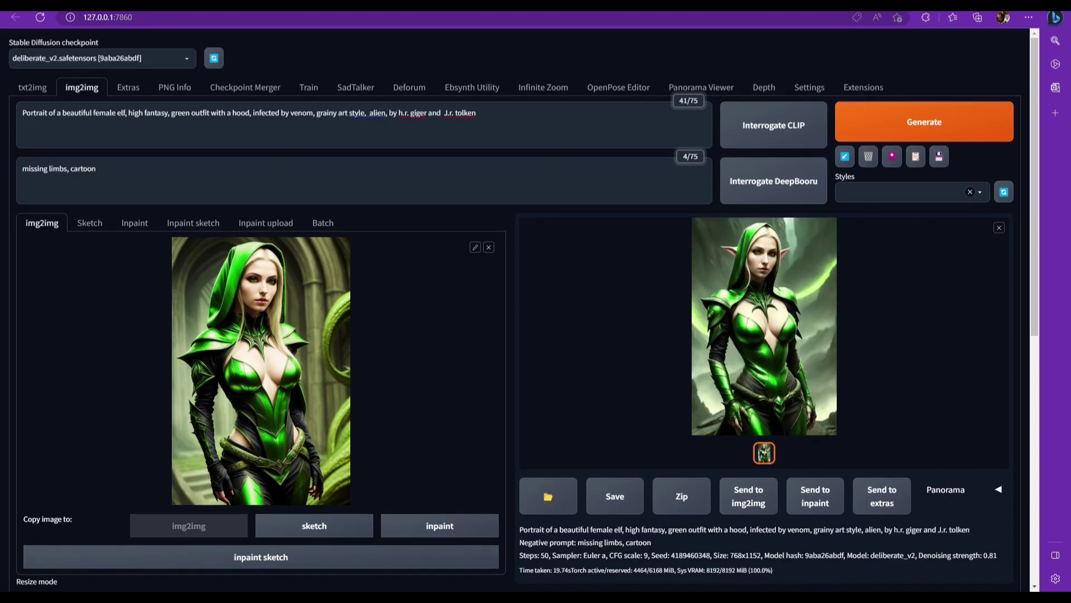
{"action": "left_click", "coordinate": [825, 300]}
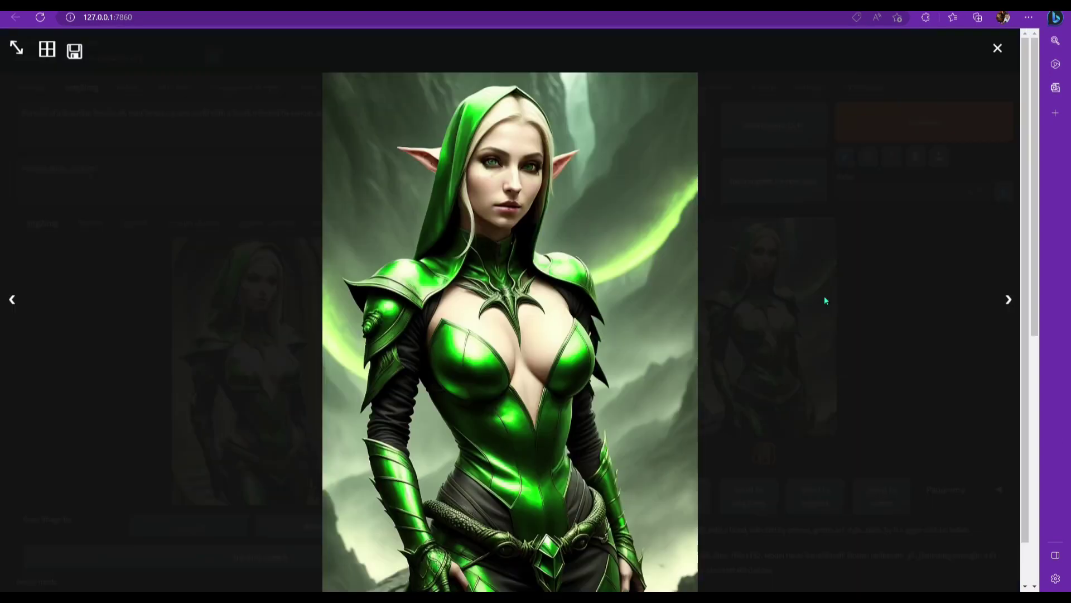
{"action": "left_click", "coordinate": [871, 311]}
Set the denoising strength slider to 0.83
{"action": "scroll", "coordinate": [872, 311], "scroll_direction": "down", "scroll_amount": 8}
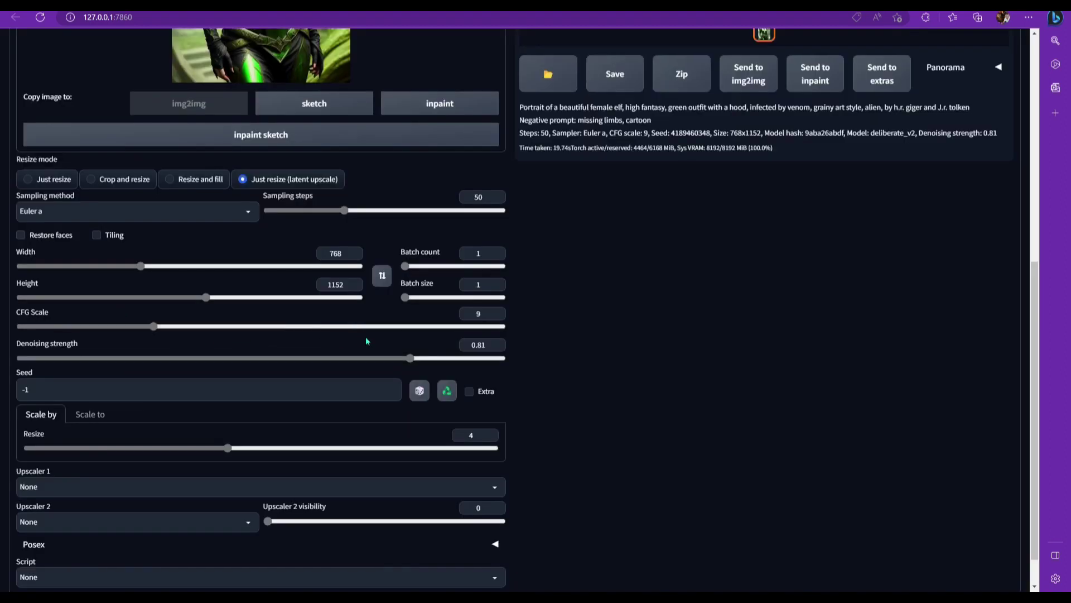
{"action": "left_click_drag", "start_coordinate": [410, 357], "coordinate": [198, 361]}
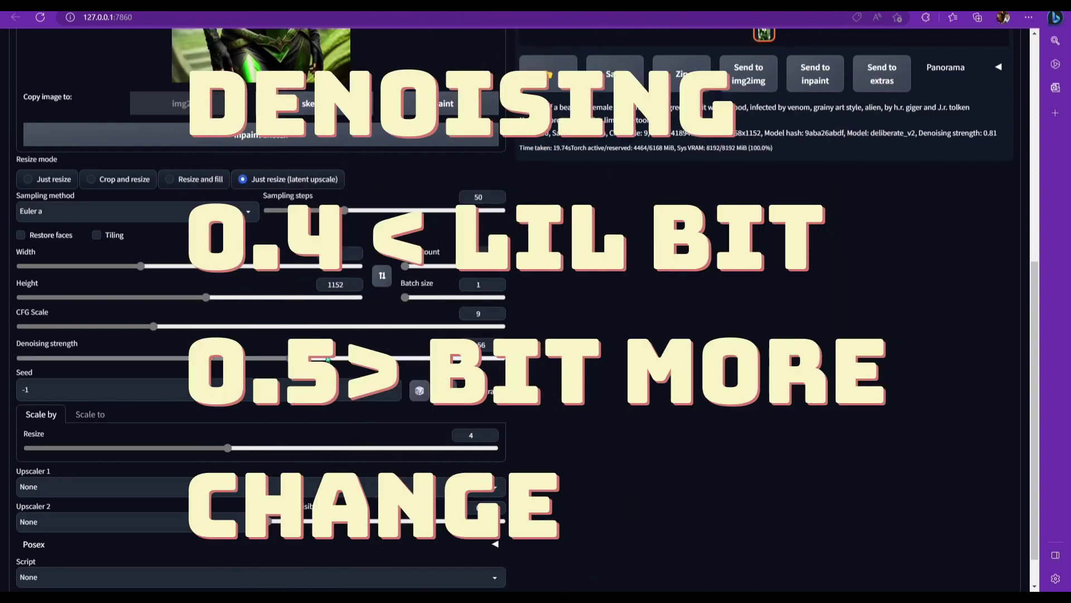
{"action": "left_click_drag", "start_coordinate": [441, 359], "coordinate": [422, 360]}
{"action": "scroll", "coordinate": [824, 173], "scroll_direction": "up", "scroll_amount": 5}
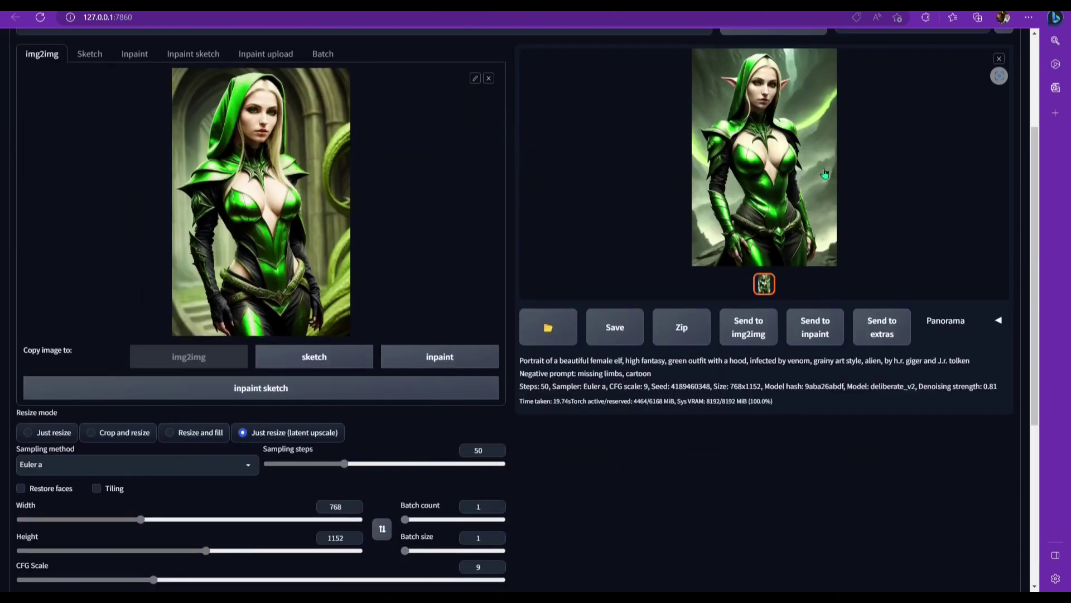
{"action": "scroll", "coordinate": [881, 491], "scroll_direction": "up", "scroll_amount": 3}
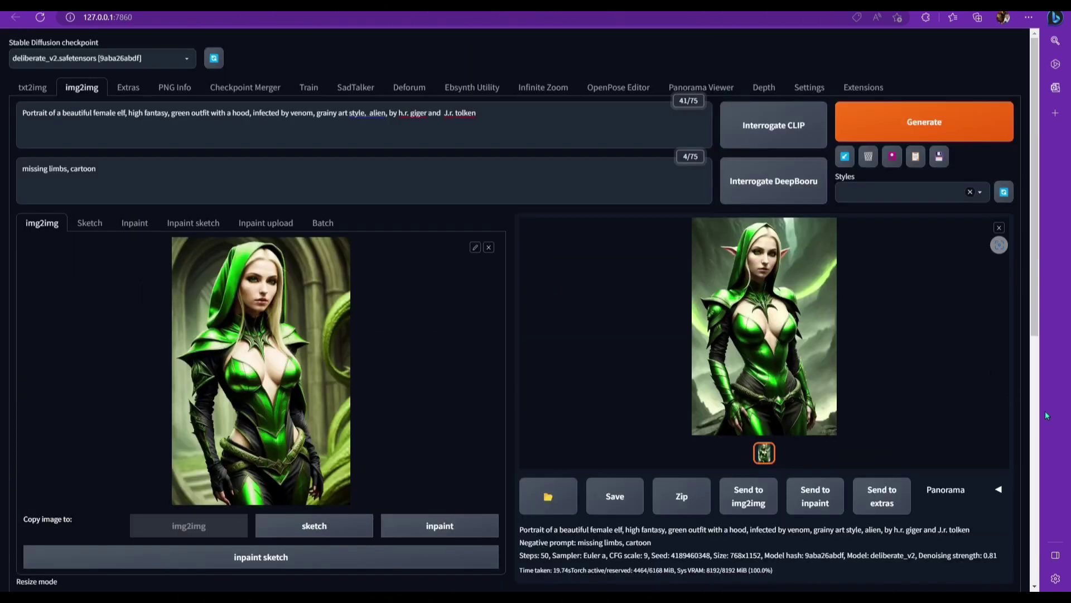
Send the elf to Inpaint, mask her chest, and generate 'A silver necklace with golden trim'
{"action": "left_click", "coordinate": [824, 502]}
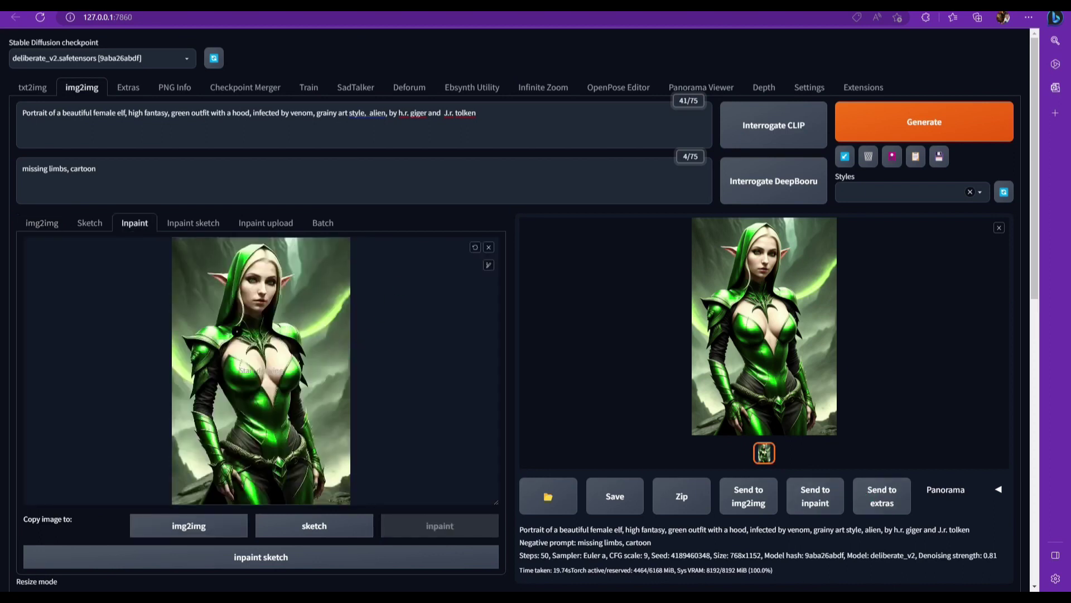
{"action": "left_click_drag", "start_coordinate": [238, 331], "coordinate": [260, 363]}
{"action": "scroll", "coordinate": [259, 363], "scroll_direction": "down", "scroll_amount": 5}
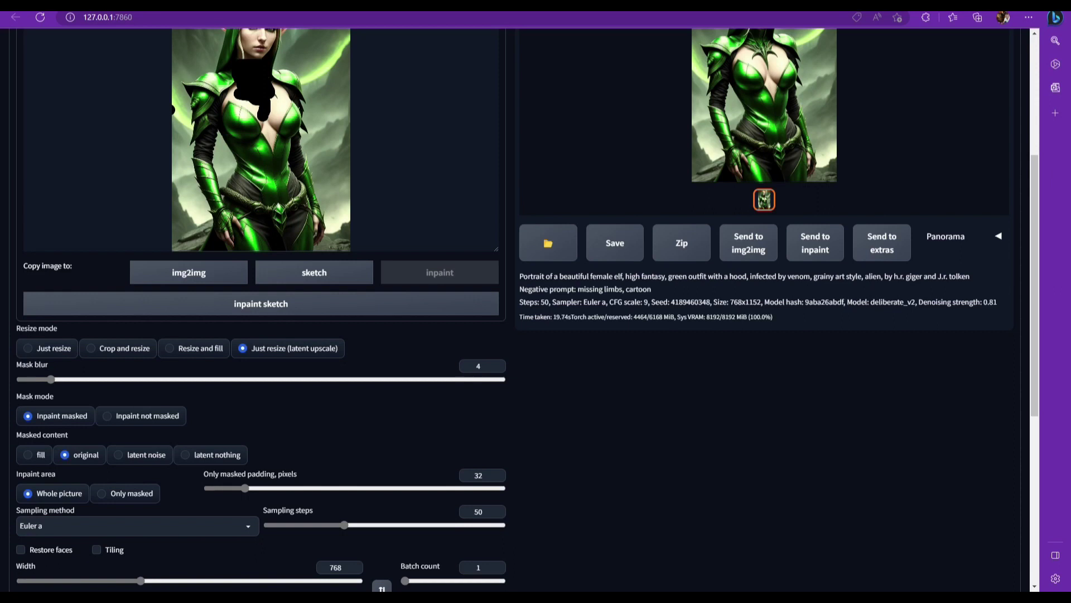
{"action": "scroll", "coordinate": [487, 143], "scroll_direction": "up", "scroll_amount": 5}
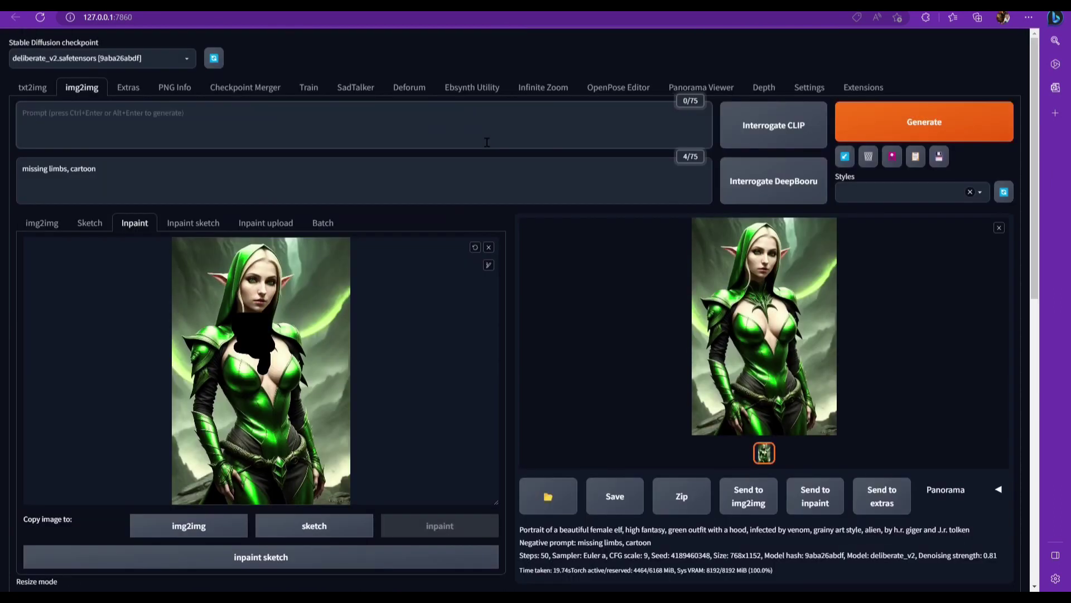
{"action": "key", "text": "ctrl+v"}
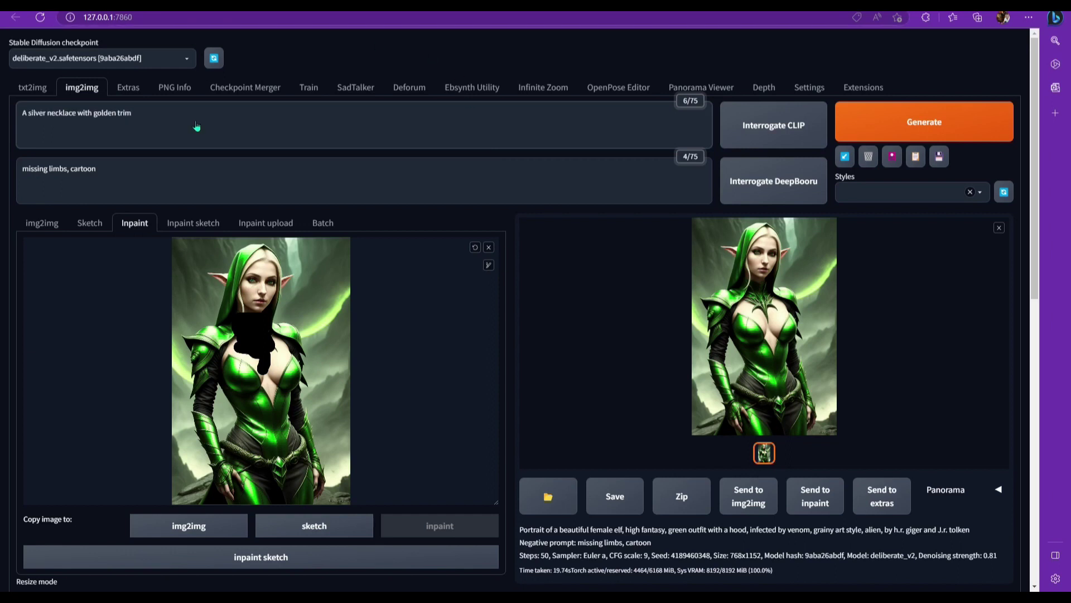
{"action": "left_click", "coordinate": [949, 109]}
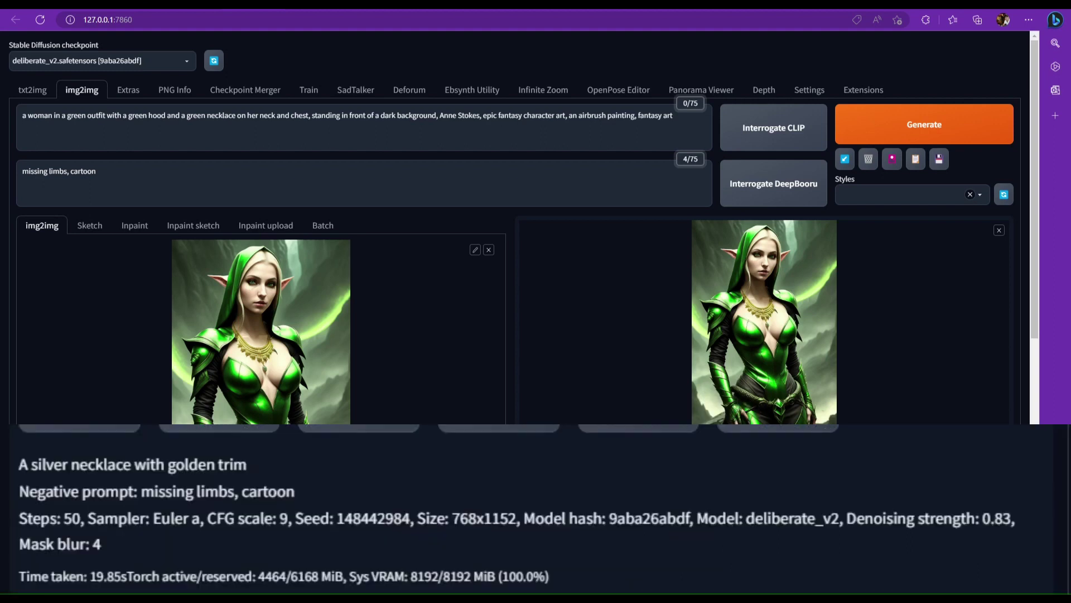
Scroll through the page to review the inpainted necklace result and its settings
{"action": "scroll", "coordinate": [364, 393], "scroll_direction": "down", "scroll_amount": 7}
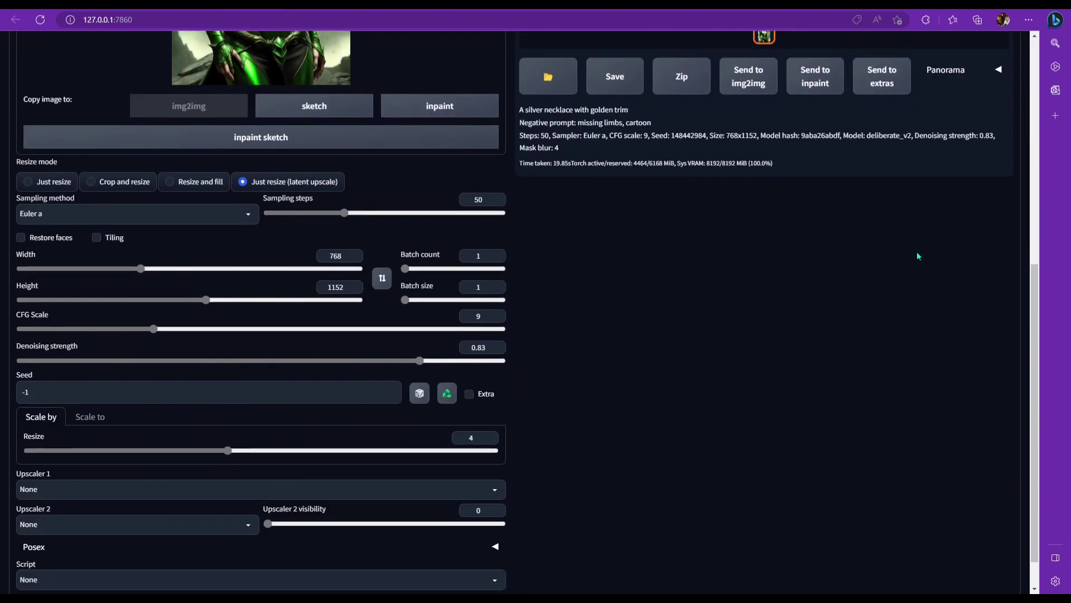
{"action": "scroll", "coordinate": [704, 344], "scroll_direction": "up", "scroll_amount": 3}
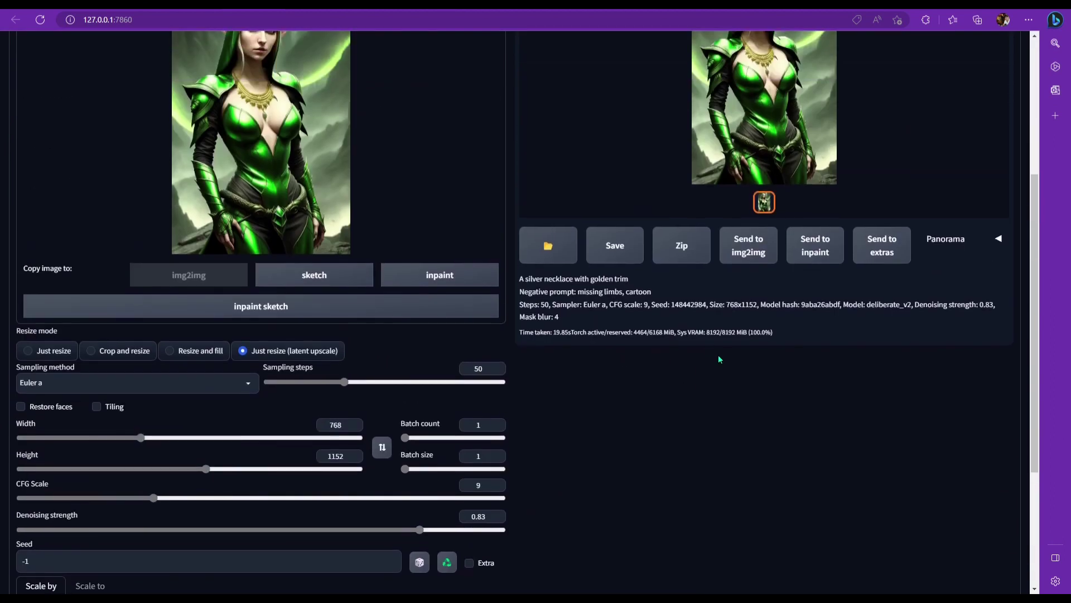
{"action": "scroll", "coordinate": [781, 435], "scroll_direction": "up", "scroll_amount": 3}
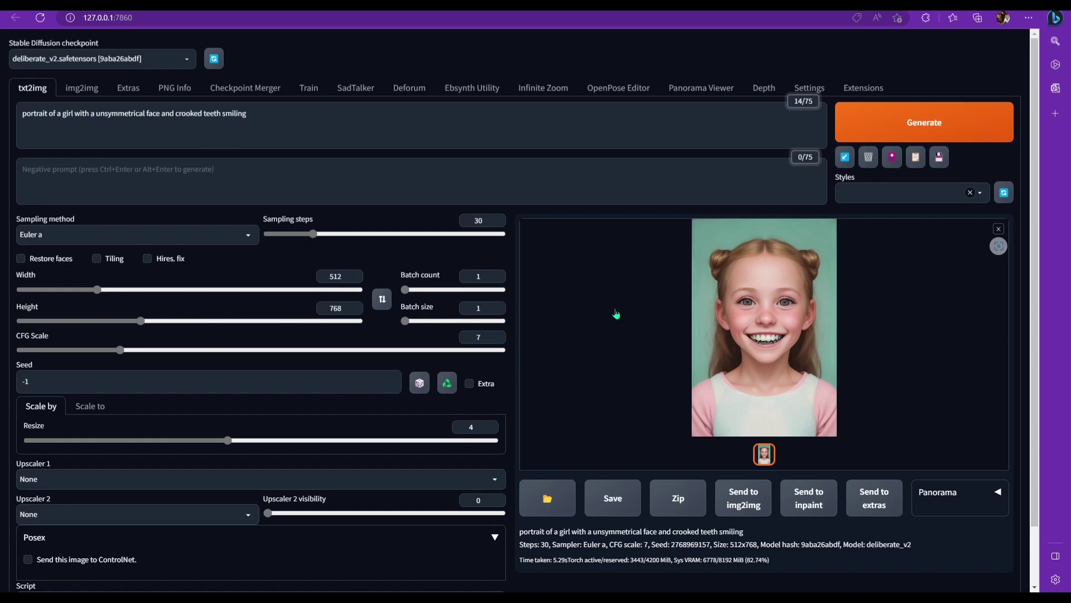
{"action": "left_click", "coordinate": [785, 303]}
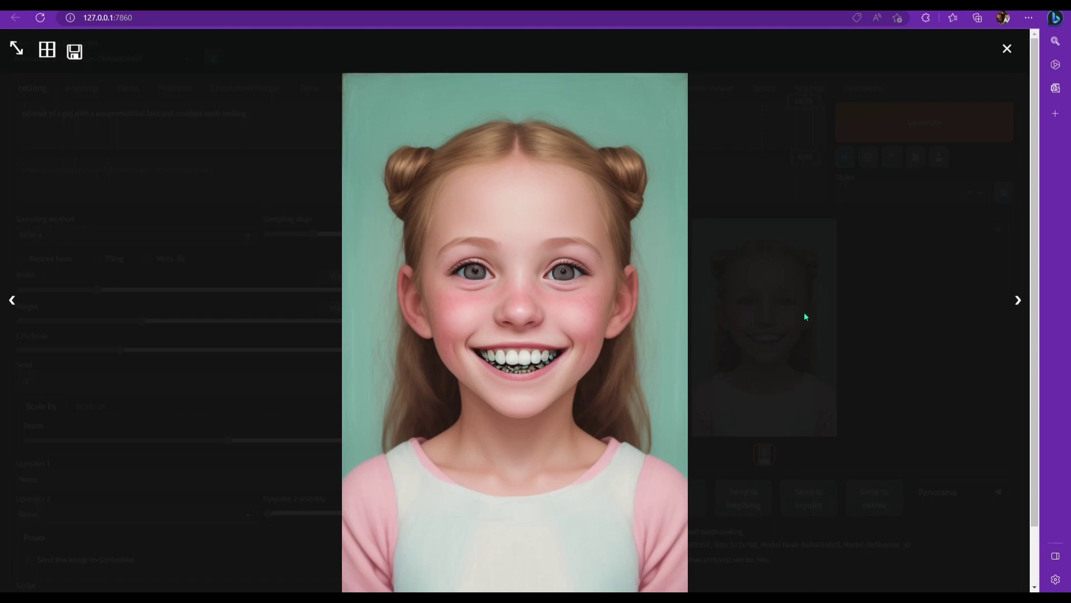
{"action": "left_click", "coordinate": [921, 291]}
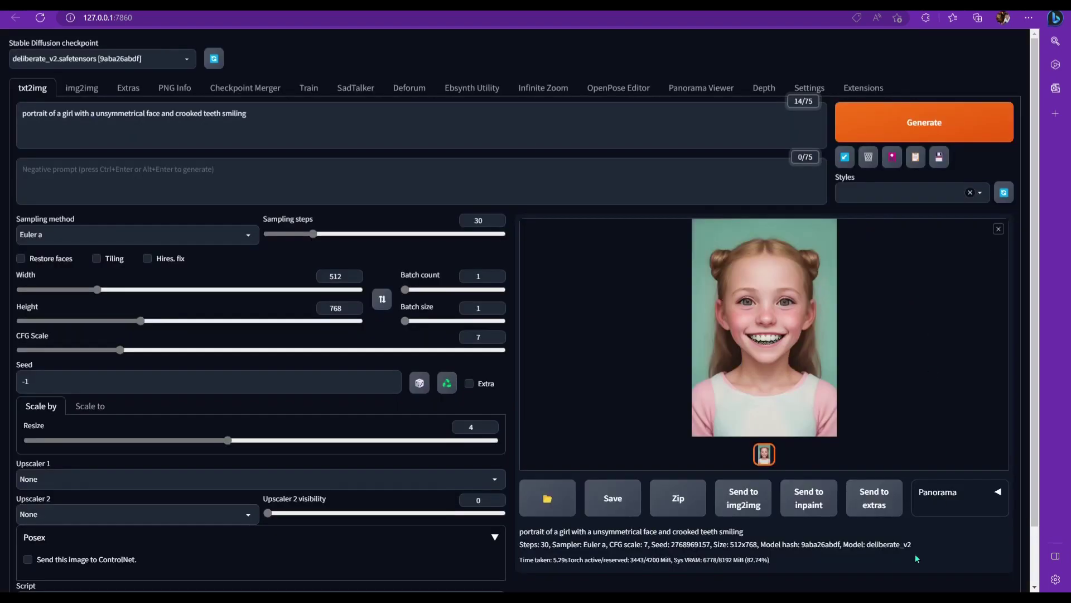
Face-restore the girl portrait in Extras with GFPGAN raised to 0.857, then preview it enlarged
{"action": "left_click", "coordinate": [876, 495]}
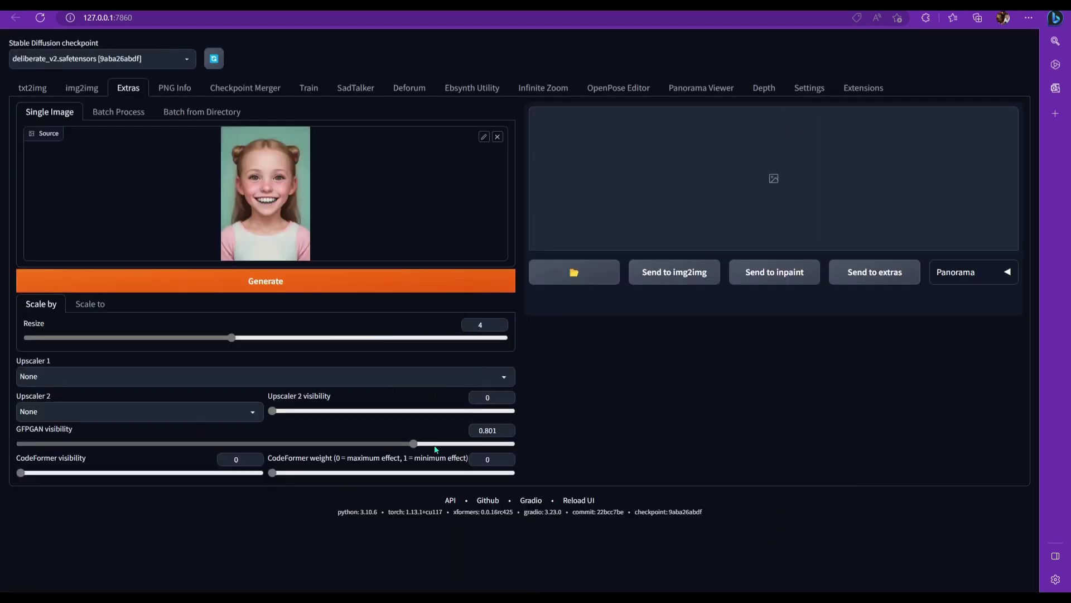
{"action": "left_click_drag", "start_coordinate": [413, 444], "coordinate": [554, 449]}
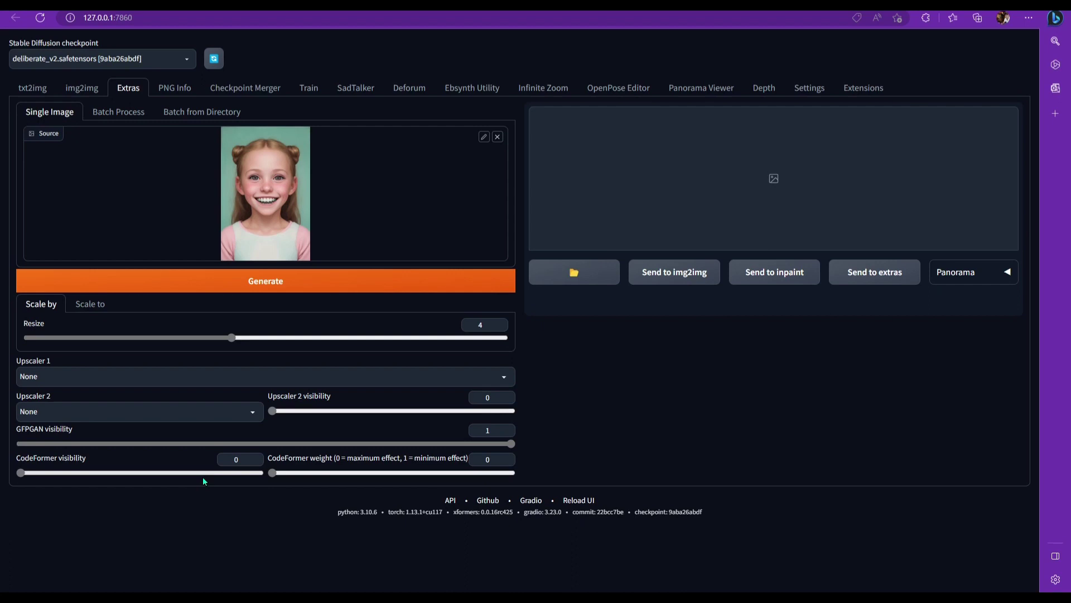
{"action": "left_click", "coordinate": [291, 281]}
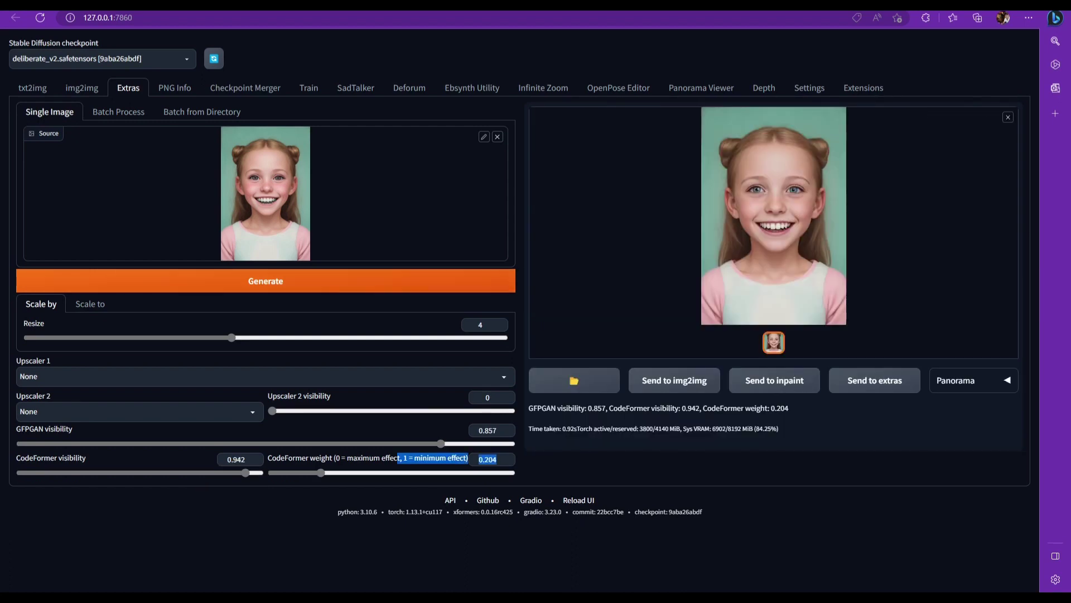
{"action": "left_click", "coordinate": [785, 207]}
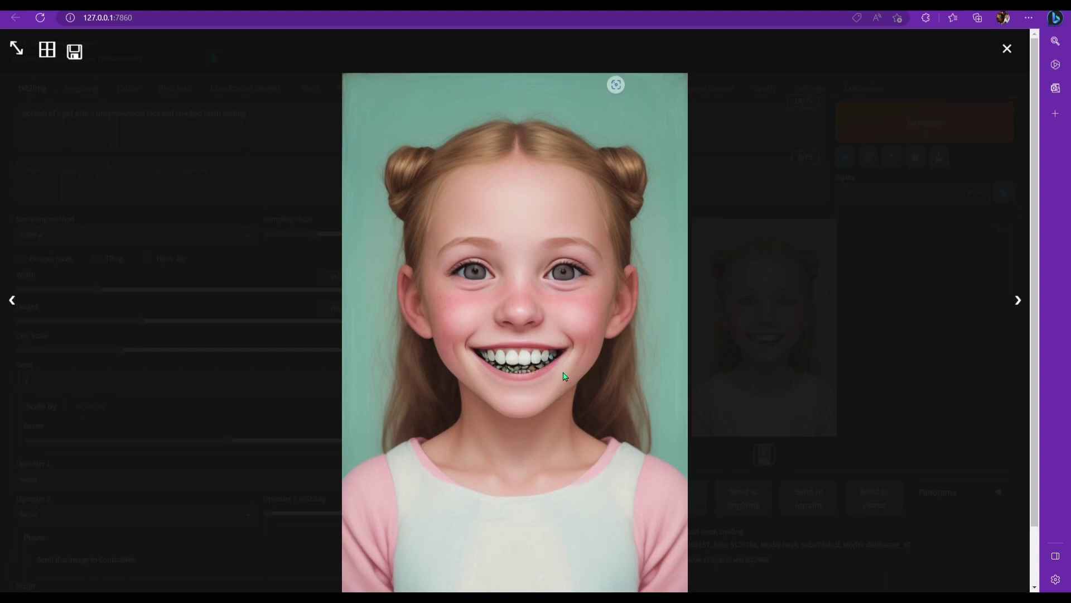
{"action": "left_click", "coordinate": [929, 364]}
Load the restored portrait into Inpaint and generate a 'beautiful smile' over the masked mouth
{"action": "left_click", "coordinate": [812, 500]}
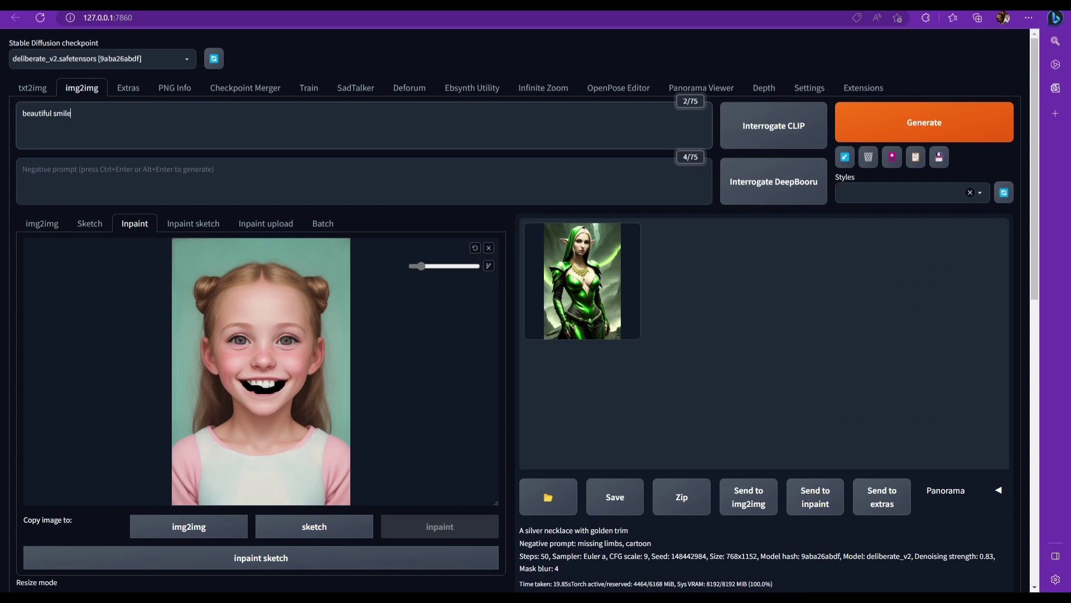
{"action": "left_click", "coordinate": [924, 122]}
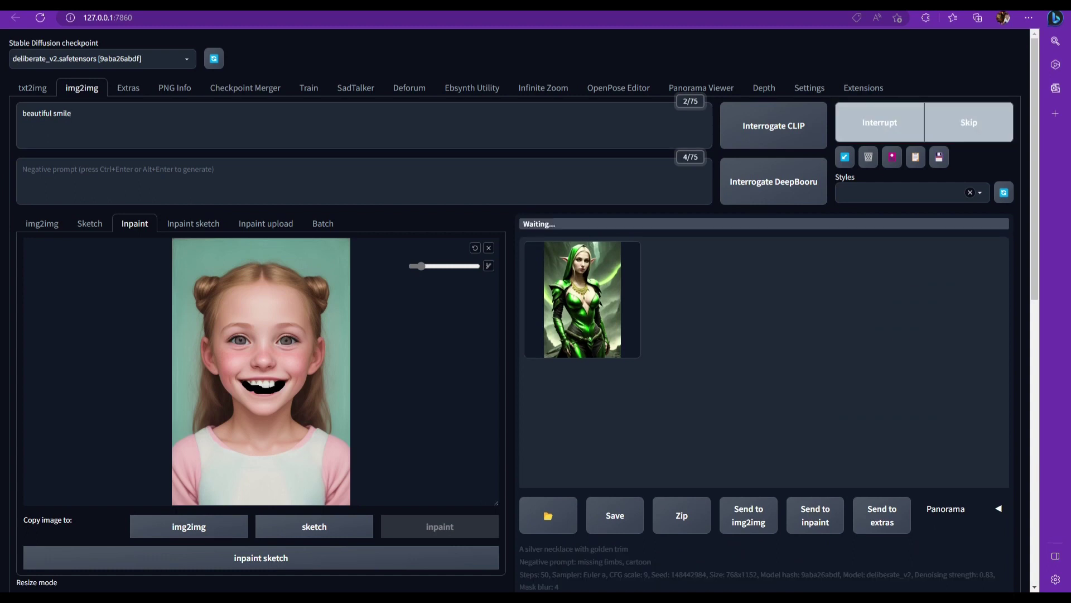